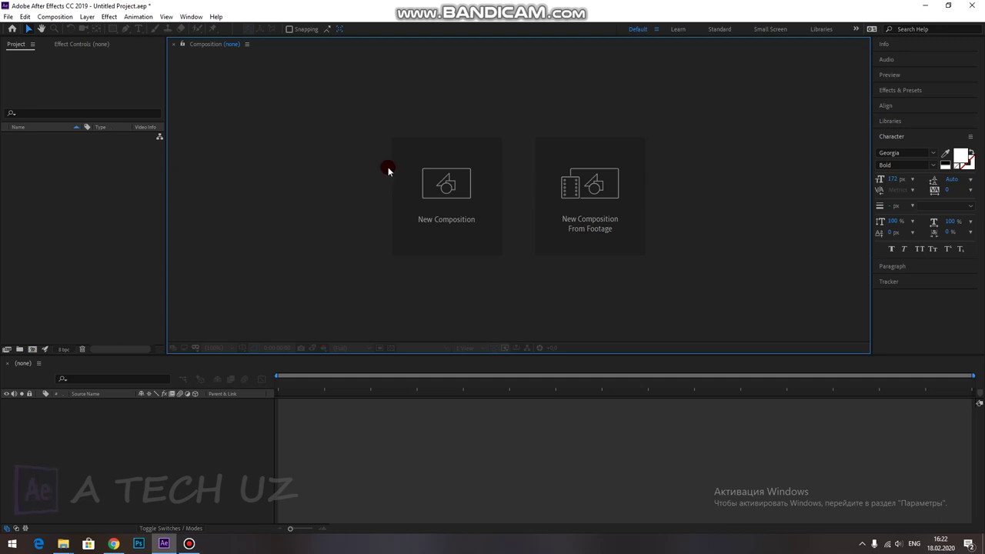
# Create composition Comp 1 from the HDTV 1080 29.97 preset at 1920 x 1080 px, with Classic 3D as its renderer
pyautogui.click(441, 186)
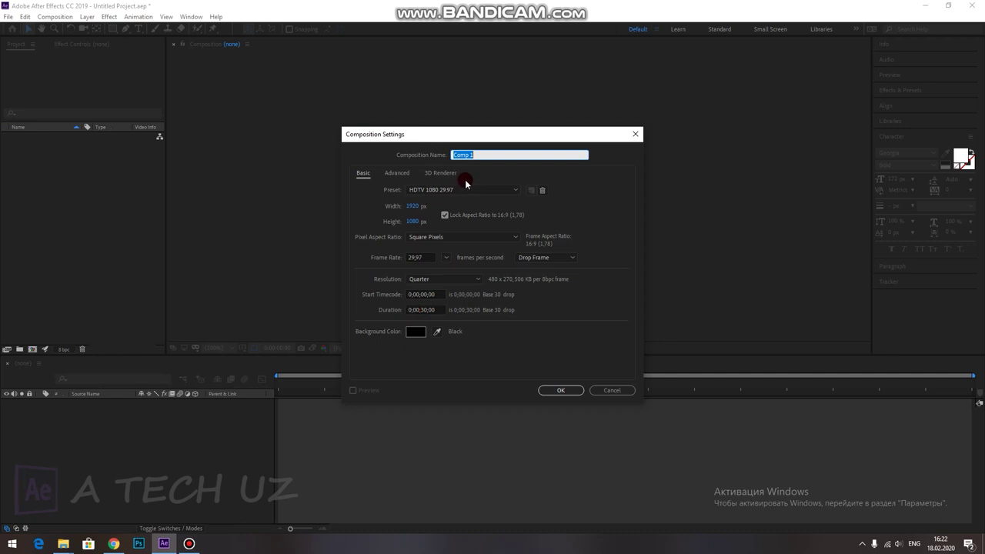
pyautogui.click(439, 173)
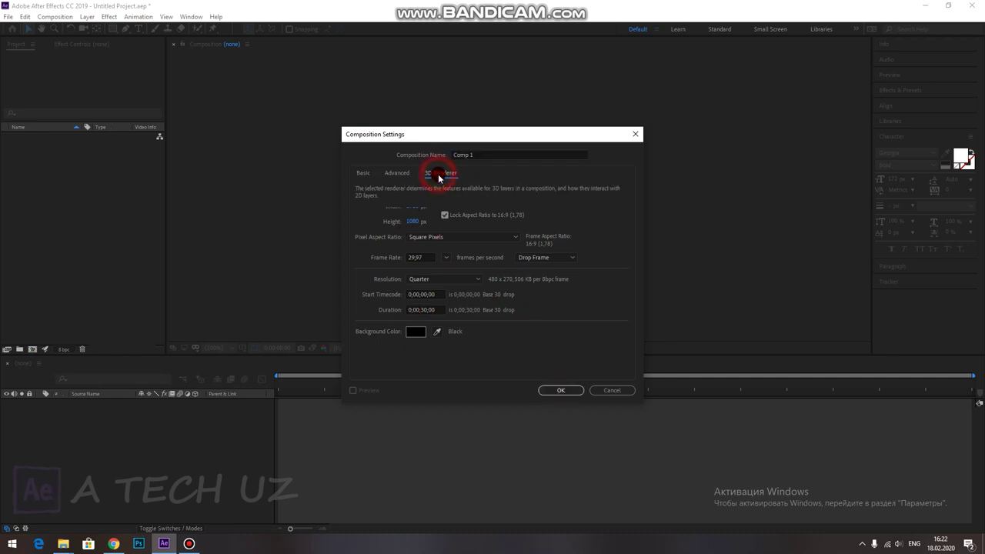
pyautogui.click(416, 221)
pyautogui.click(409, 240)
pyautogui.click(416, 218)
pyautogui.click(408, 229)
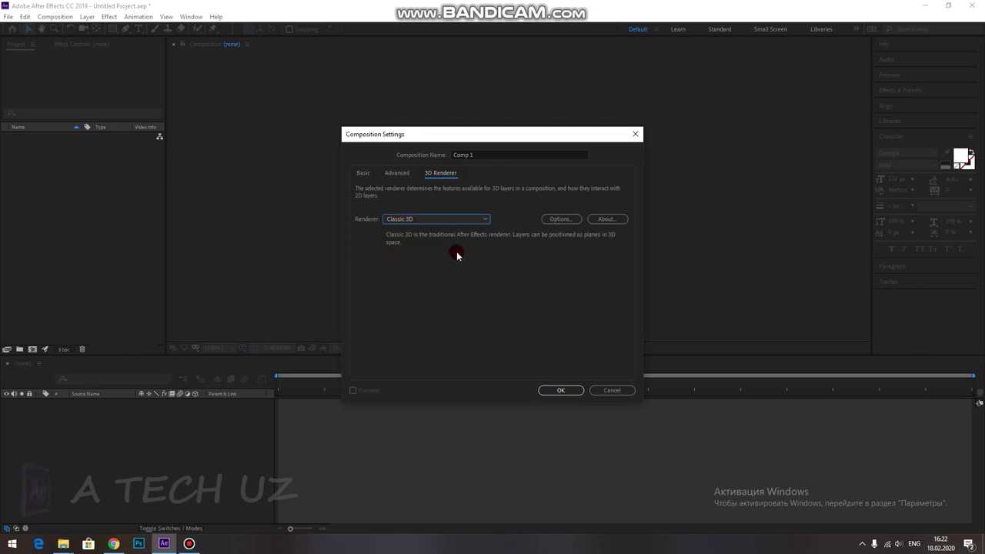
pyautogui.click(560, 390)
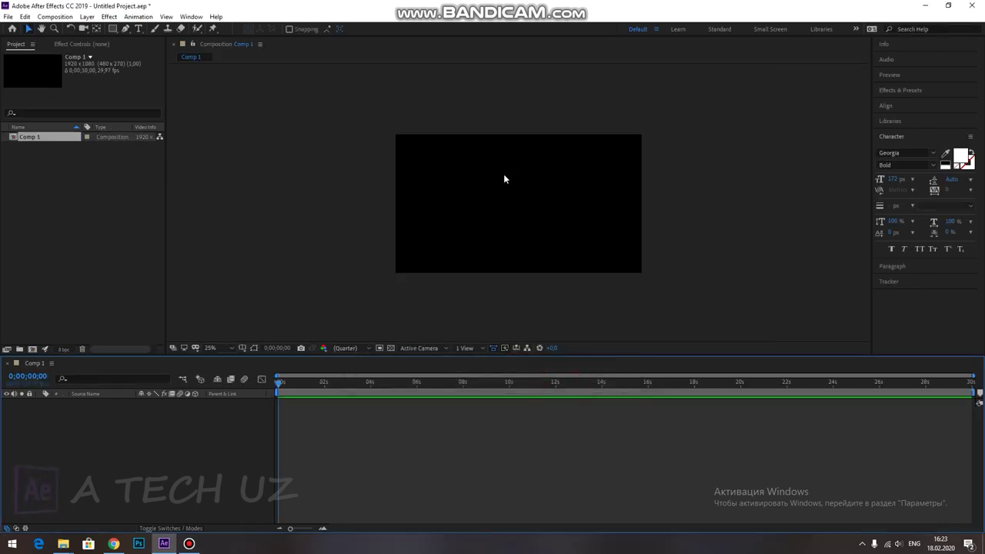
pyautogui.click(80, 237)
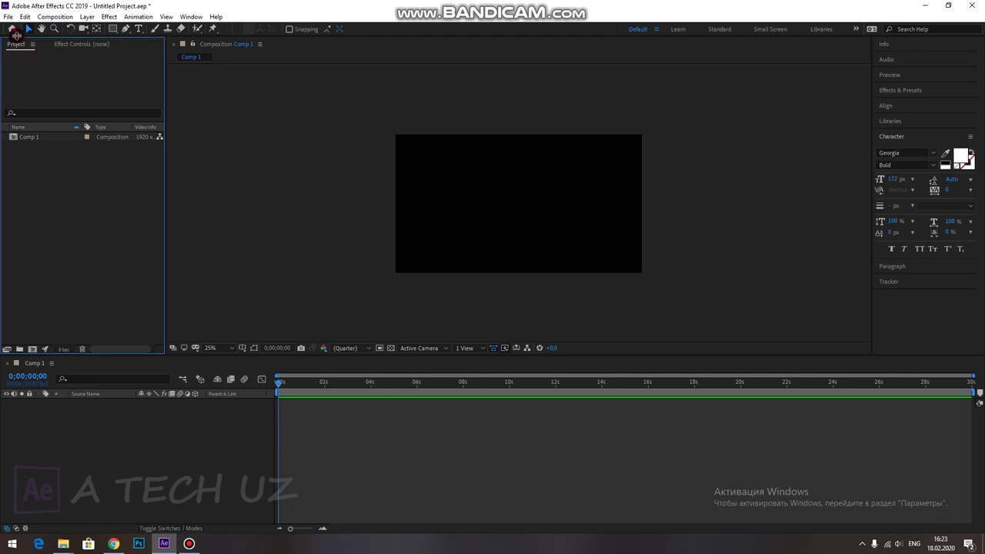
# Add a text layer reading "3 D" to the composition
pyautogui.click(139, 29)
pyautogui.click(447, 198)
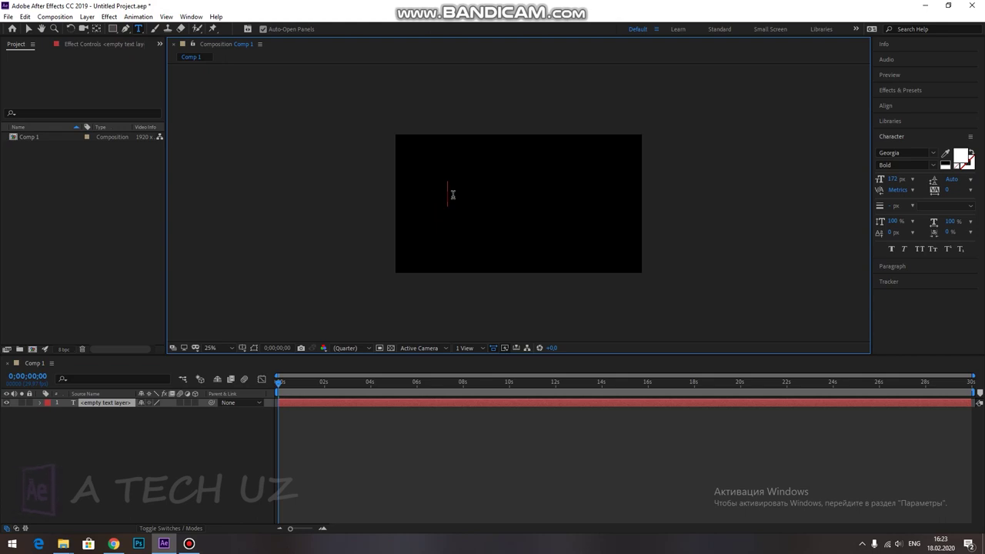
pyautogui.write('3 D')
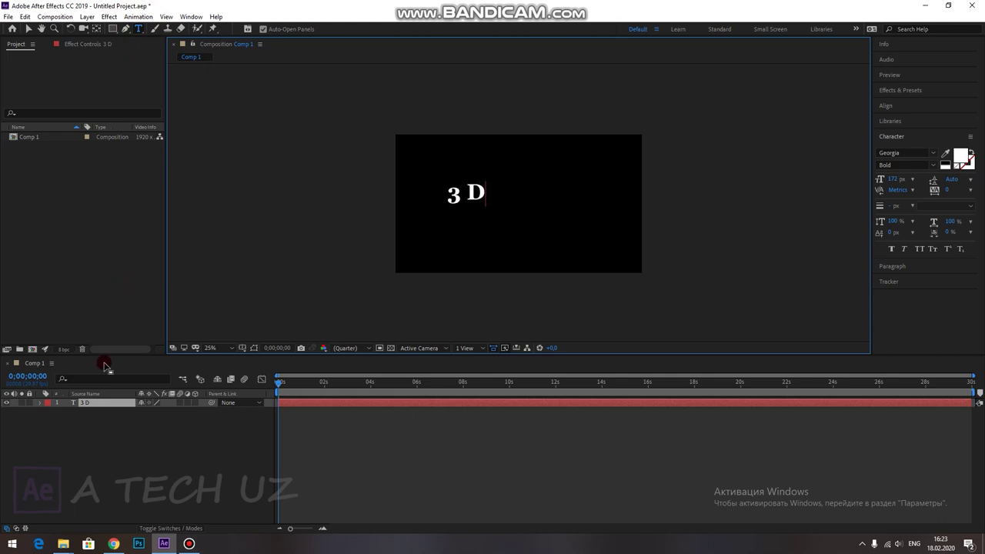
# Enlarge the "3 D" text and position it so it fills most of the frame
pyautogui.click(29, 29)
pyautogui.moveTo(488, 186); pyautogui.dragTo(576, 146)
pyautogui.moveTo(528, 182); pyautogui.dragTo(515, 218)
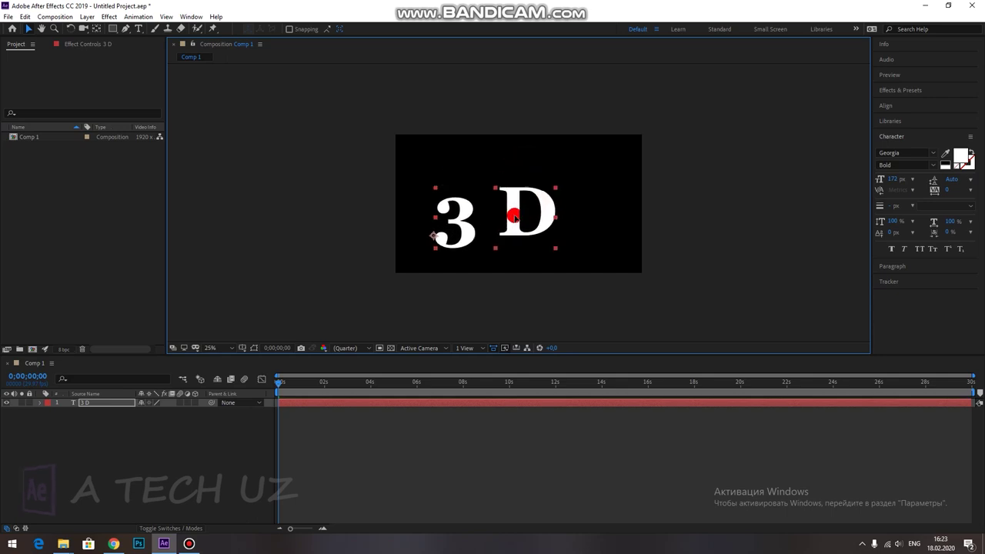
pyautogui.moveTo(555, 188); pyautogui.dragTo(592, 174)
pyautogui.click(535, 107)
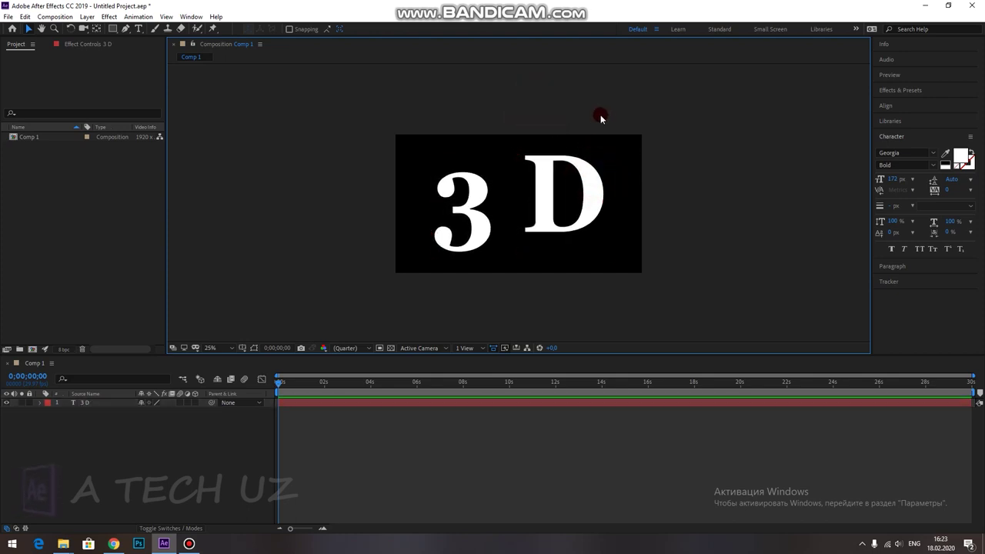
pyautogui.scroll(-1, 600, 115)
pyautogui.scroll(2, 600, 115)
pyautogui.scroll(-1, 601, 115)
pyautogui.click(440, 73)
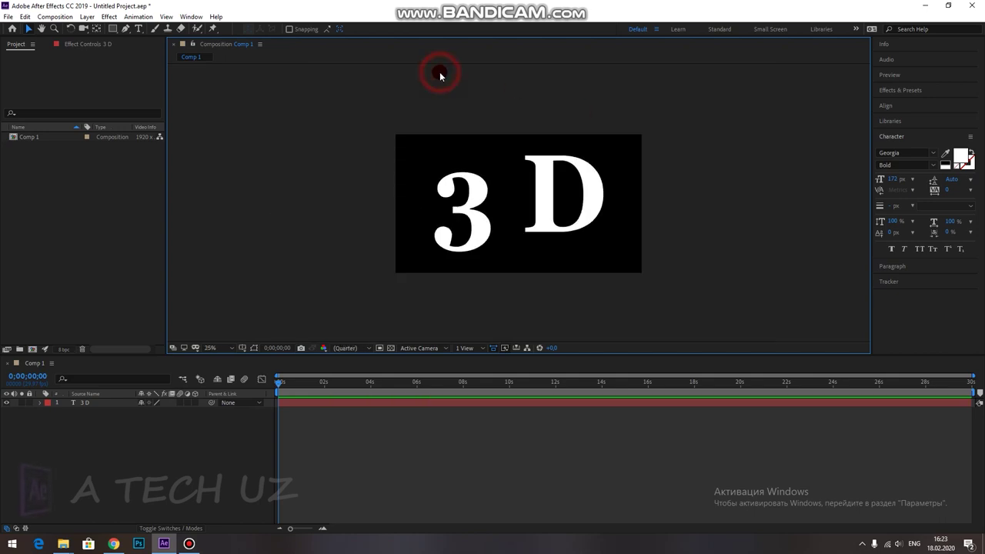
# Turn the "3 D" text layer into a 3D layer
pyautogui.click(90, 404)
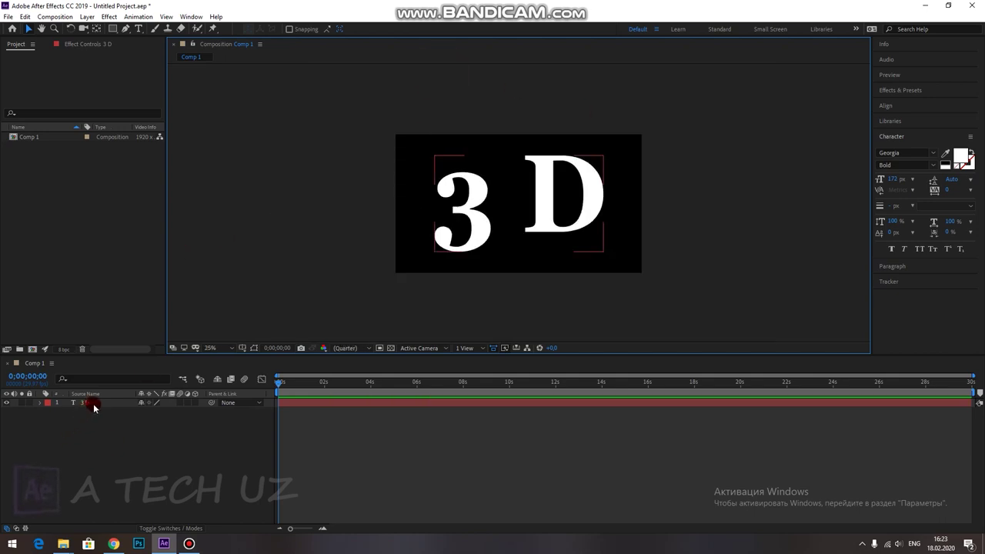
pyautogui.click(93, 406)
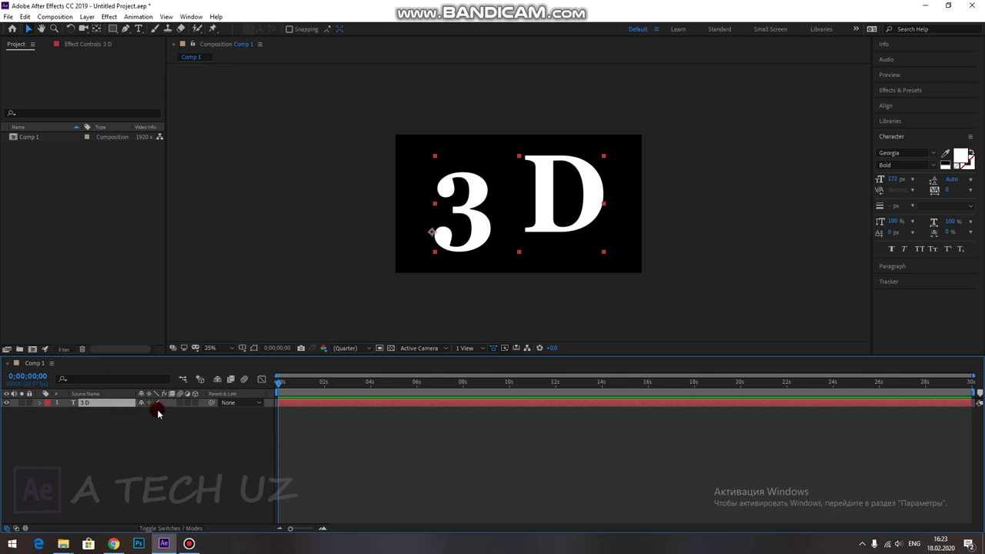
pyautogui.click(196, 402)
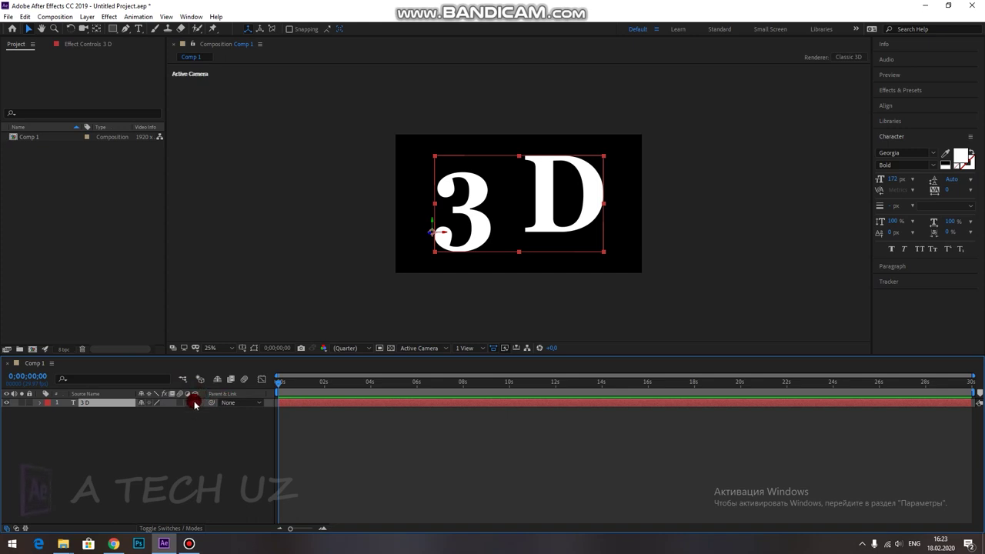
# Make small freehand adjustments to the 3D text's size and position in the frame
pyautogui.click(81, 257)
pyautogui.click(437, 158)
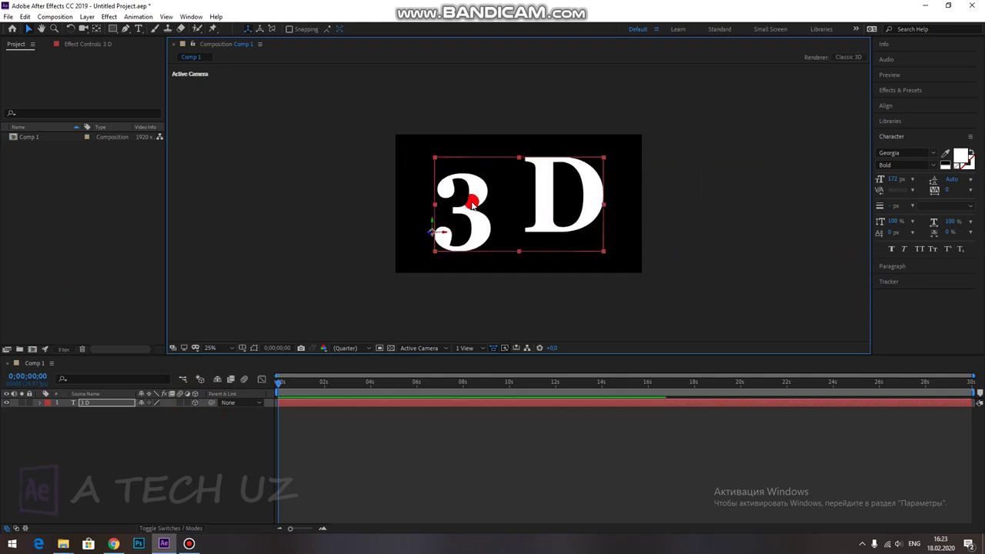
pyautogui.moveTo(433, 228)
pyautogui.mouseDown()
pyautogui.moveTo(424, 220)
pyautogui.moveTo(440, 215)
pyautogui.moveTo(442, 237)
pyautogui.moveTo(401, 237)
pyautogui.moveTo(651, 230)
pyautogui.moveTo(413, 247)
pyautogui.moveTo(425, 245)
pyautogui.mouseUp()
pyautogui.moveTo(551, 210); pyautogui.dragTo(547, 209)
# Rotate the text in 3D space around its vertical axis so the D swings toward the viewer
pyautogui.click(53, 59)
pyautogui.click(69, 29)
pyautogui.moveTo(544, 184); pyautogui.dragTo(517, 175)
pyautogui.click(378, 88)
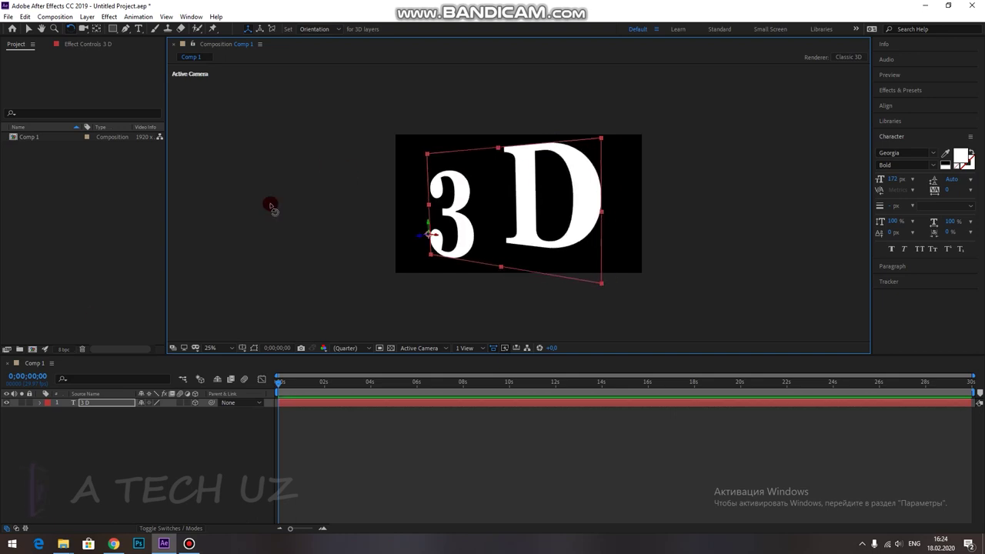
# Scale down and reposition the rotated text so its whole bounding box fits inside the frame
pyautogui.click(25, 32)
pyautogui.click(25, 31)
pyautogui.moveTo(523, 187); pyautogui.dragTo(533, 186)
pyautogui.moveTo(597, 148); pyautogui.dragTo(567, 190)
pyautogui.click(554, 115)
pyautogui.click(564, 175)
pyautogui.click(496, 117)
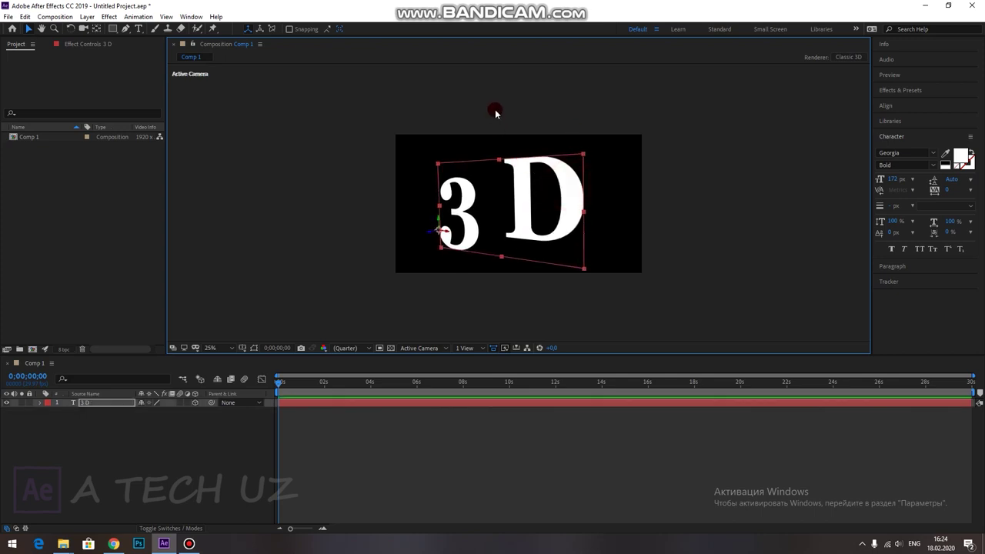
pyautogui.click(496, 113)
# Expand the text layer's properties and change the composition's 3D renderer to CINEMA 4D
pyautogui.click(94, 402)
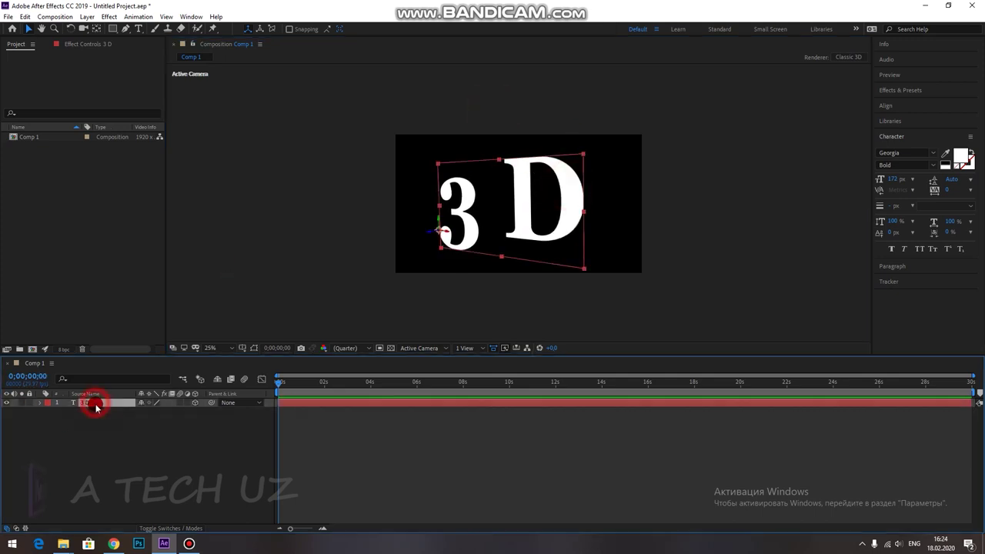
pyautogui.click(39, 402)
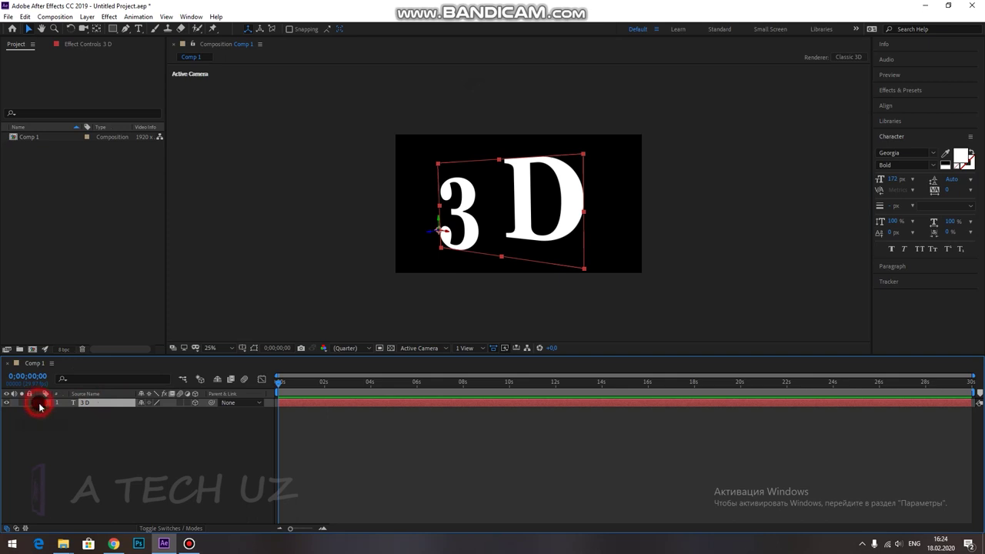
pyautogui.click(50, 412)
pyautogui.click(50, 414)
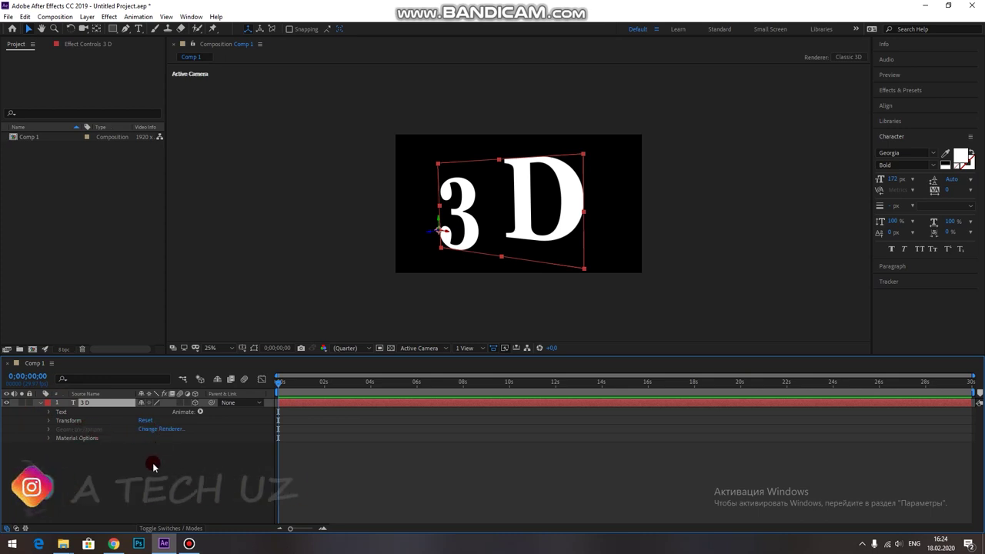
pyautogui.click(67, 432)
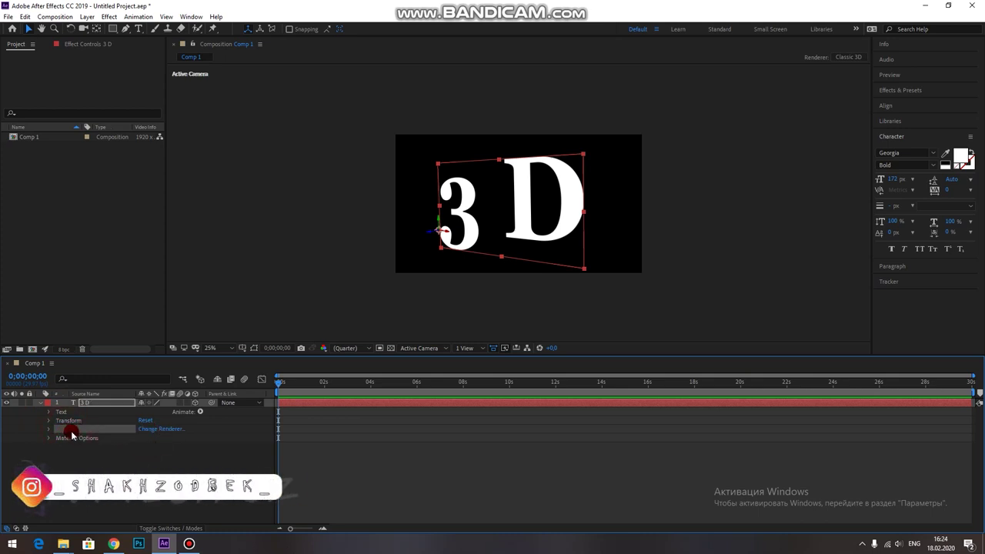
pyautogui.click(82, 210)
pyautogui.click(48, 14)
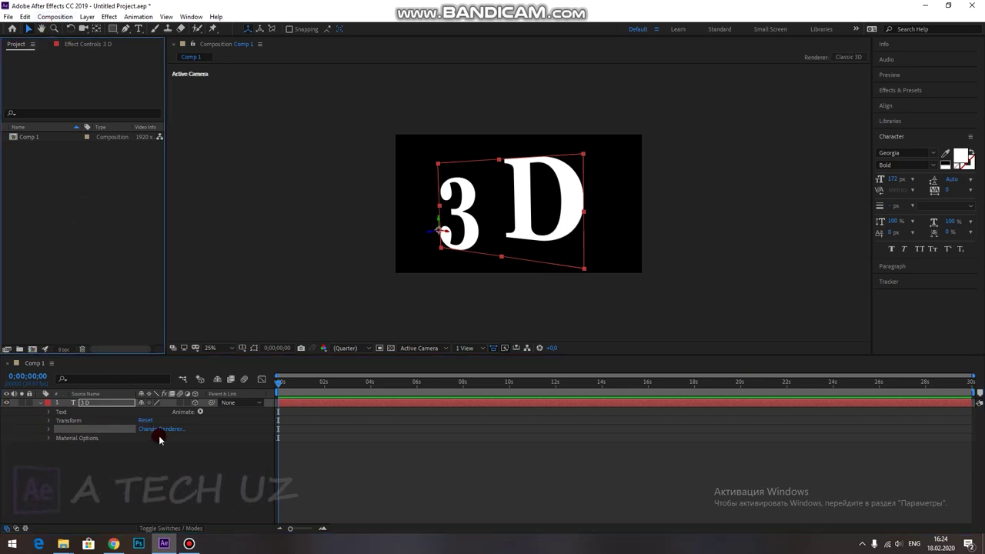
pyautogui.click(159, 429)
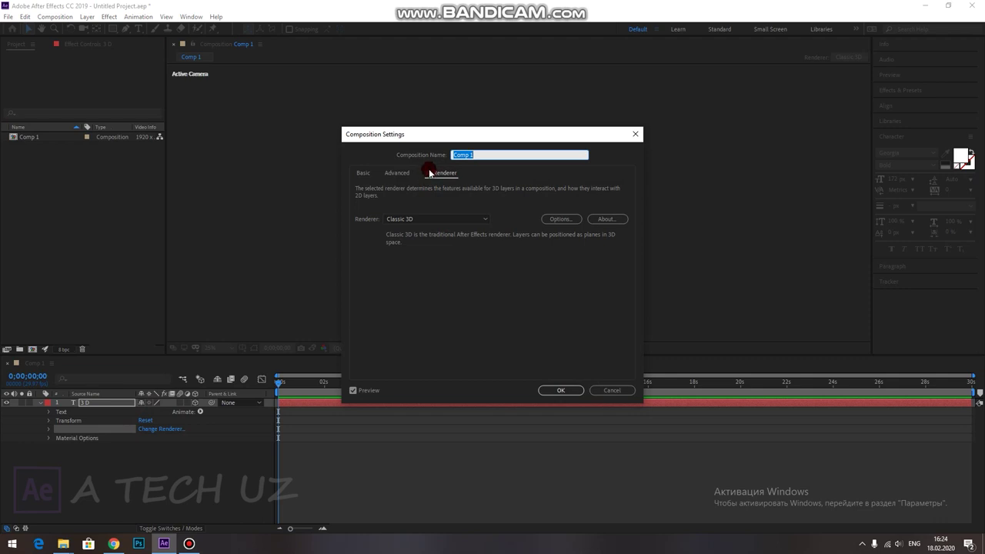
pyautogui.click(410, 219)
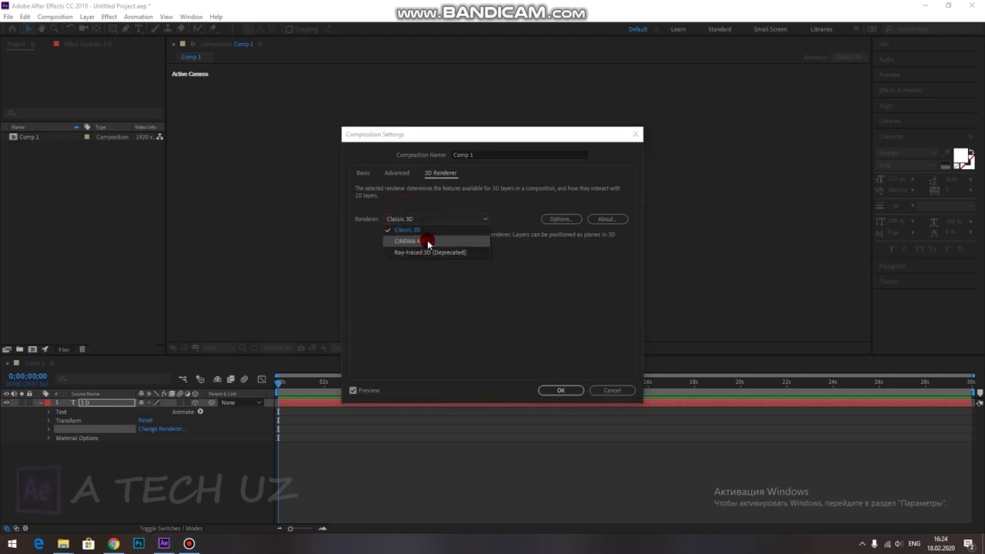
pyautogui.moveTo(428, 246)
pyautogui.mouseDown()
pyautogui.moveTo(421, 235)
pyautogui.moveTo(407, 242)
pyautogui.mouseUp()
pyautogui.click(530, 364)
pyautogui.click(557, 390)
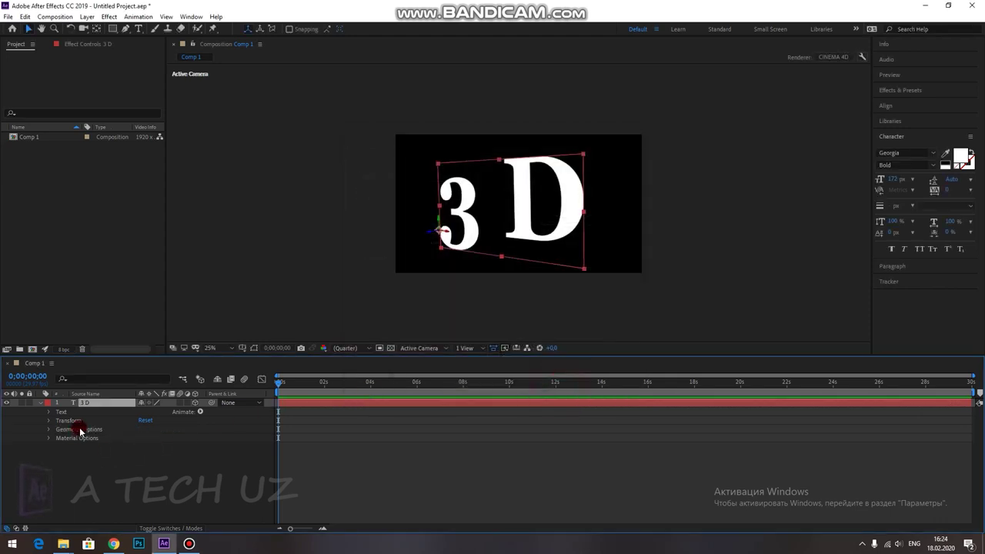
# In the text's geometry options, keep bevel style None and set bevel depth to 1.5 and extrusion depth to 121
pyautogui.click(80, 430)
pyautogui.click(49, 431)
pyautogui.click(152, 436)
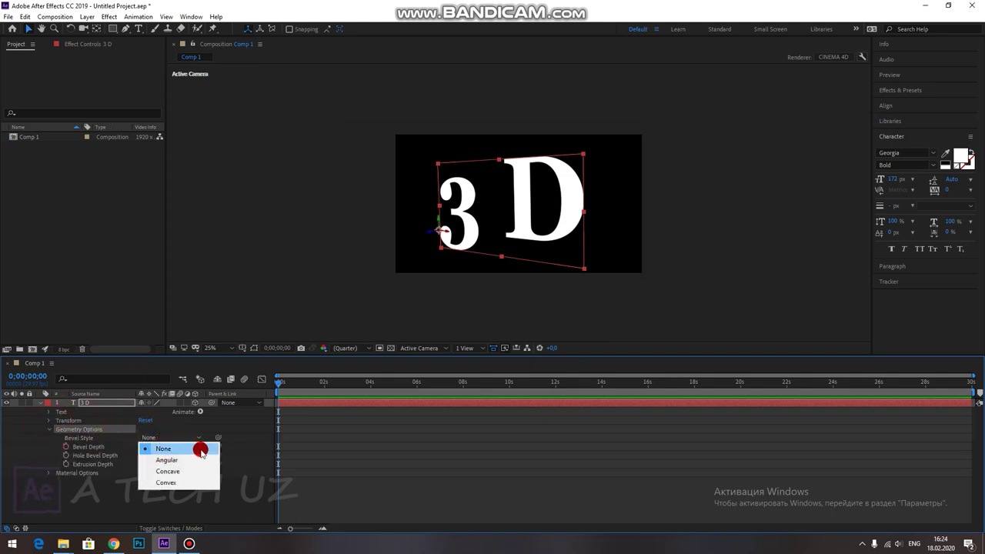
pyautogui.click(120, 513)
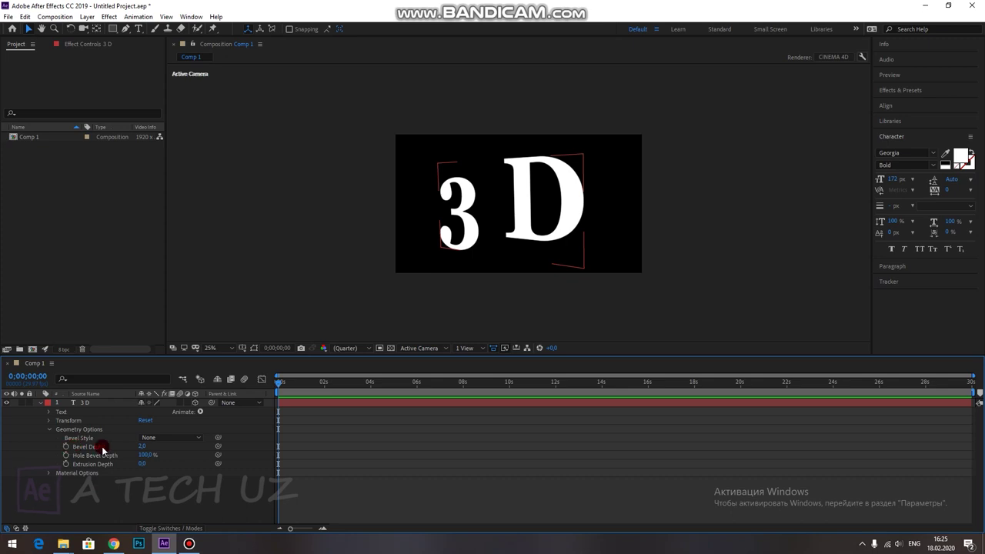
pyautogui.moveTo(143, 448)
pyautogui.mouseDown()
pyautogui.moveTo(272, 457)
pyautogui.moveTo(98, 455)
pyautogui.moveTo(188, 470)
pyautogui.moveTo(202, 432)
pyautogui.moveTo(192, 429)
pyautogui.mouseUp()
pyautogui.moveTo(147, 466)
pyautogui.mouseDown()
pyautogui.moveTo(161, 458)
pyautogui.moveTo(304, 470)
pyautogui.mouseUp()
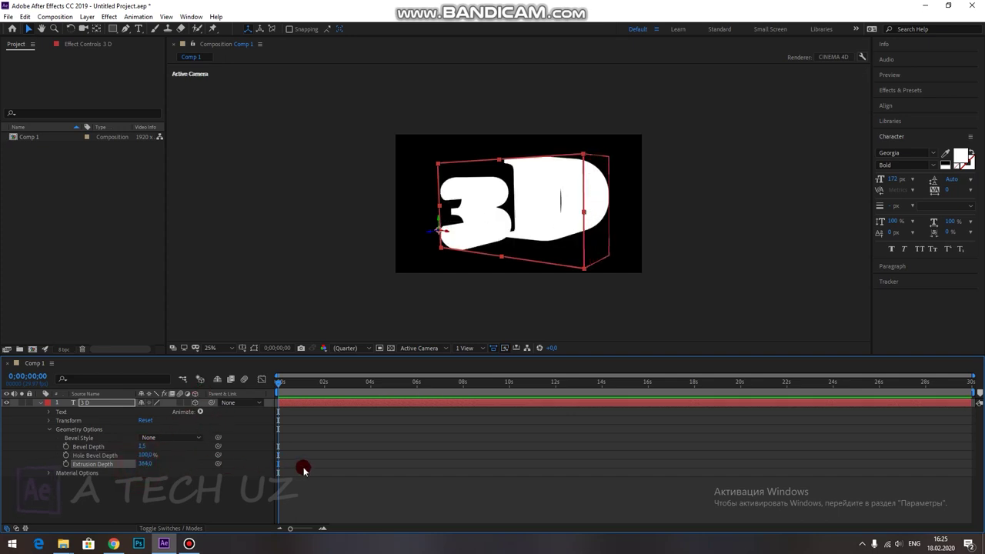
pyautogui.moveTo(146, 462); pyautogui.dragTo(29, 472)
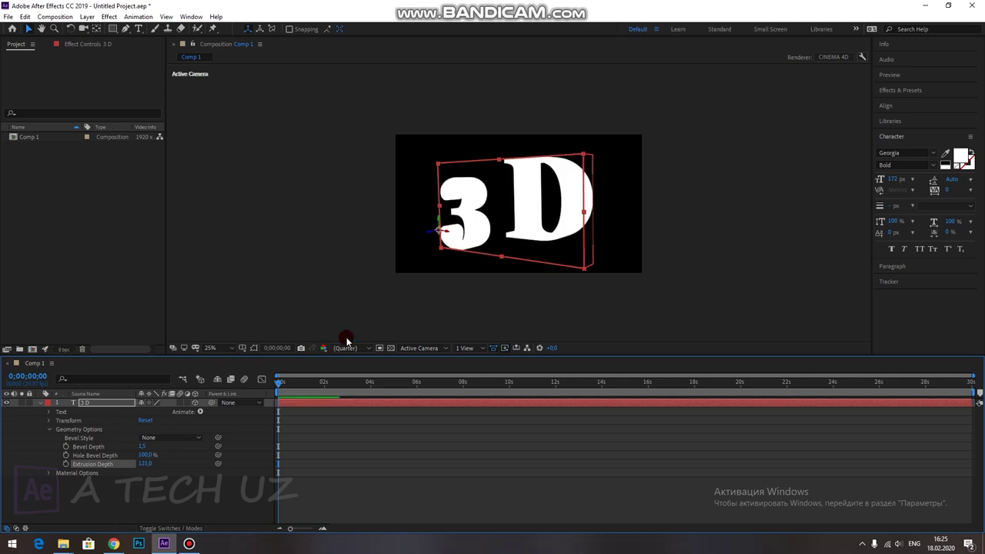
# Slightly readjust the extruded text's scale by its corner and side handles in the frame
pyautogui.click(583, 157)
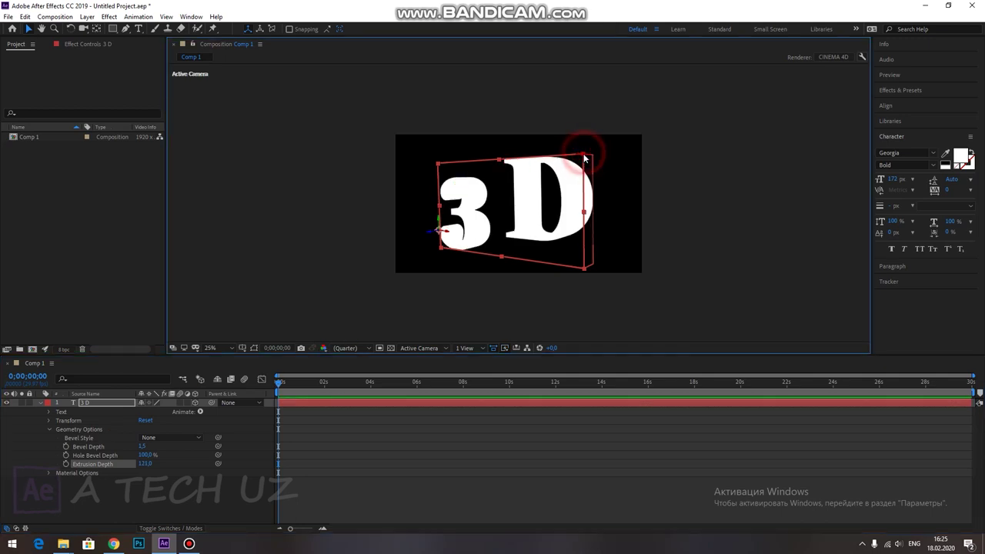
pyautogui.click(590, 202)
pyautogui.moveTo(591, 212); pyautogui.dragTo(613, 193)
pyautogui.click(615, 186)
pyautogui.click(572, 185)
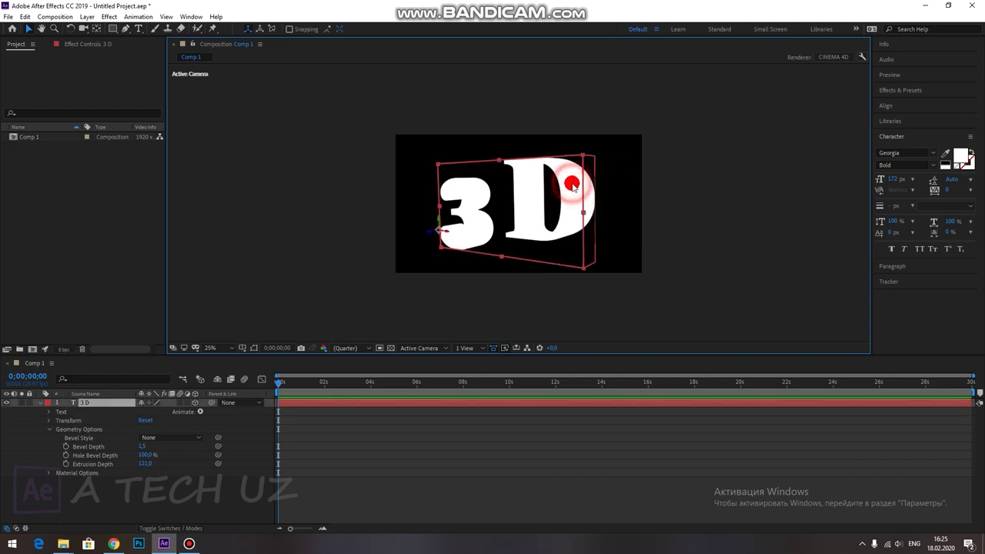
# Review the text layer's Material Options, and collapse all of the layer's properties
pyautogui.click(50, 473)
pyautogui.scroll(-2, 124, 477)
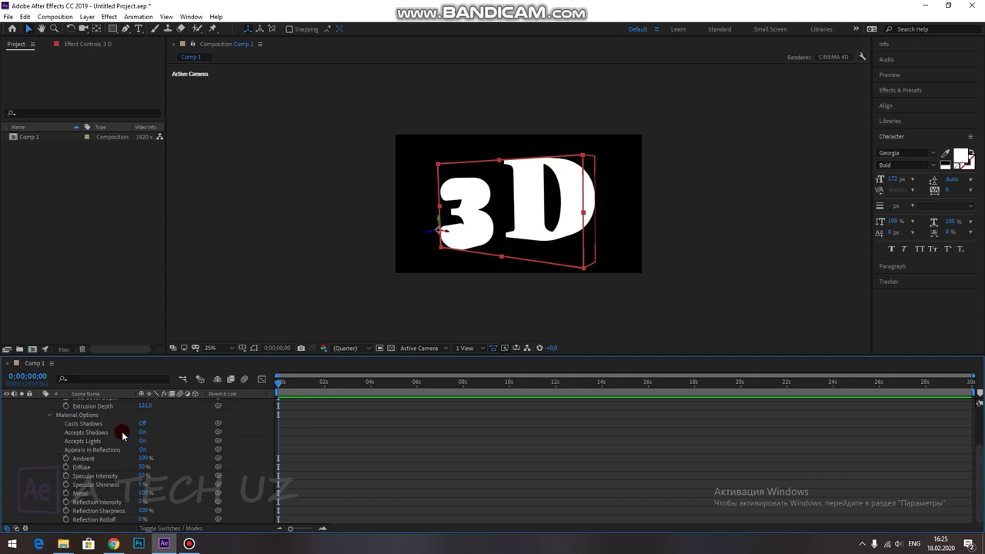
pyautogui.scroll(2, 119, 433)
pyautogui.click(50, 472)
pyautogui.click(48, 431)
pyautogui.click(42, 403)
pyautogui.click(64, 194)
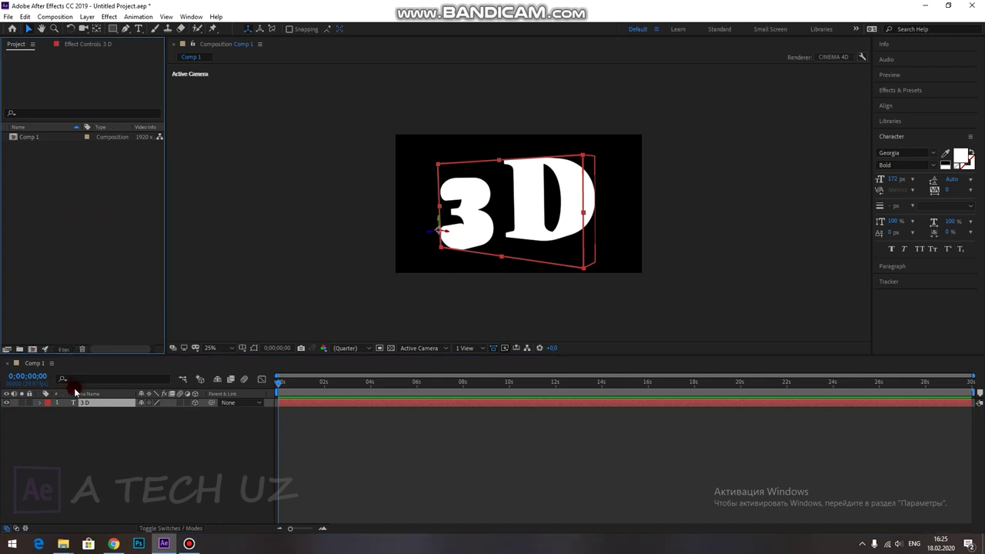
# Deselect the text layer and add a white spot light named Spot Light 1 with 100% intensity, 100° cone angle, and shadow casting enabled
pyautogui.click(84, 17)
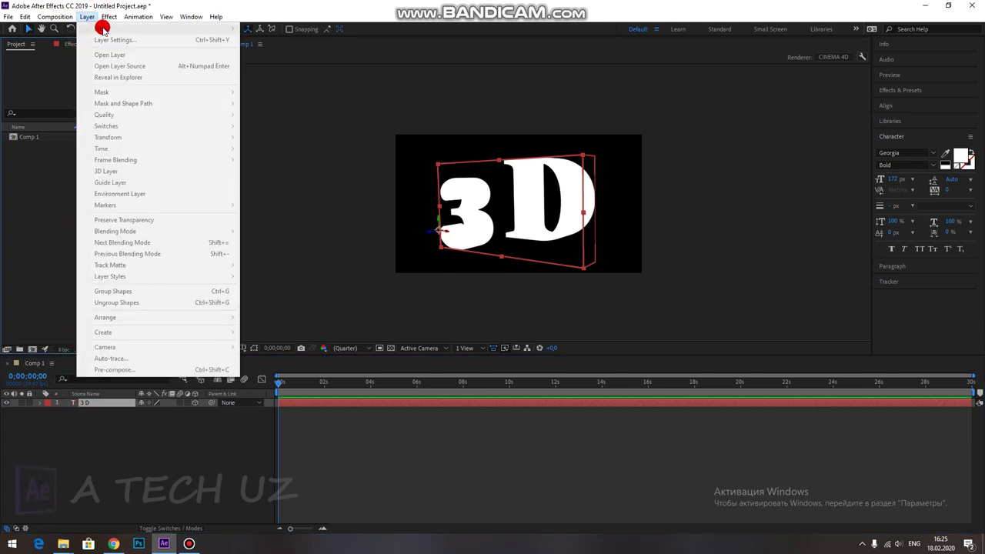
pyautogui.click(40, 189)
pyautogui.click(93, 427)
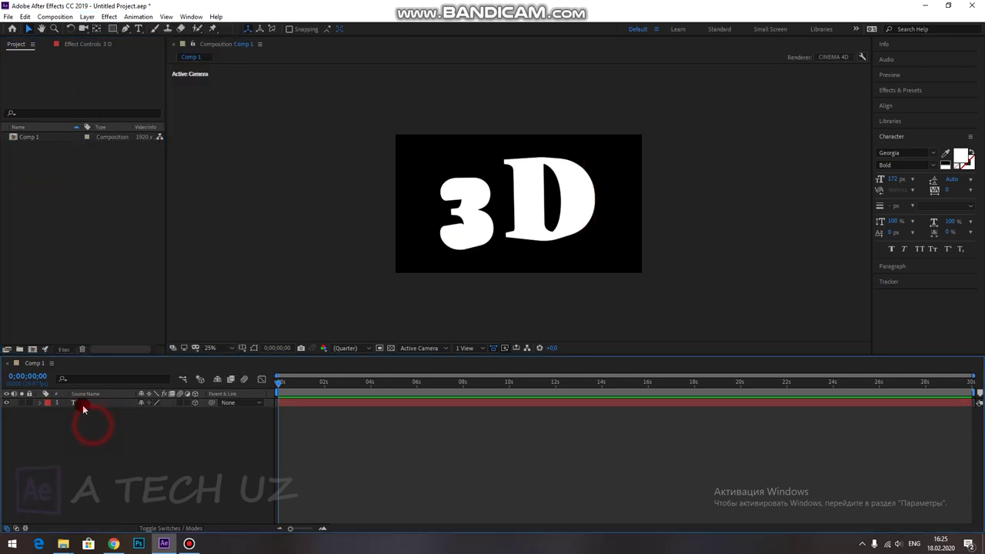
pyautogui.click(86, 16)
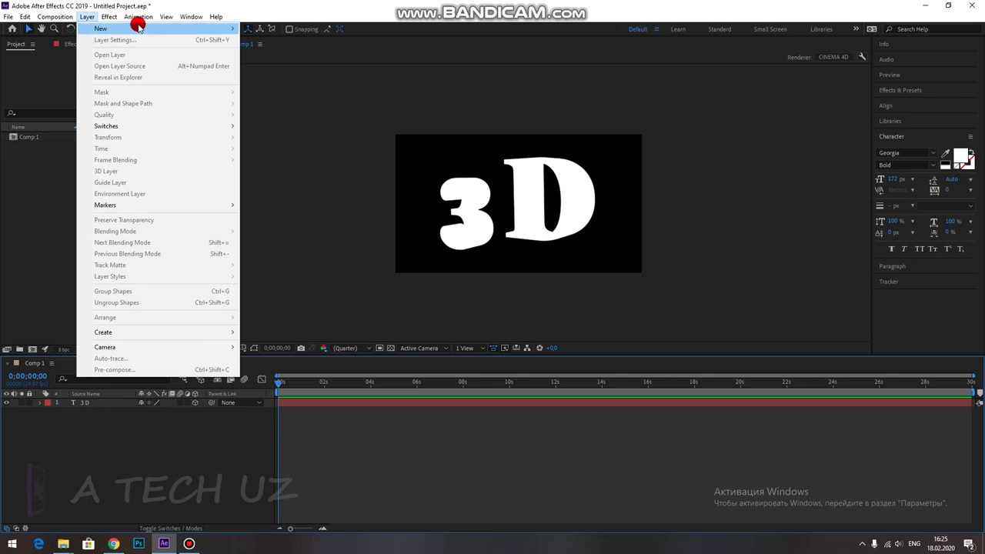
pyautogui.moveTo(220, 29)
pyautogui.click(266, 51)
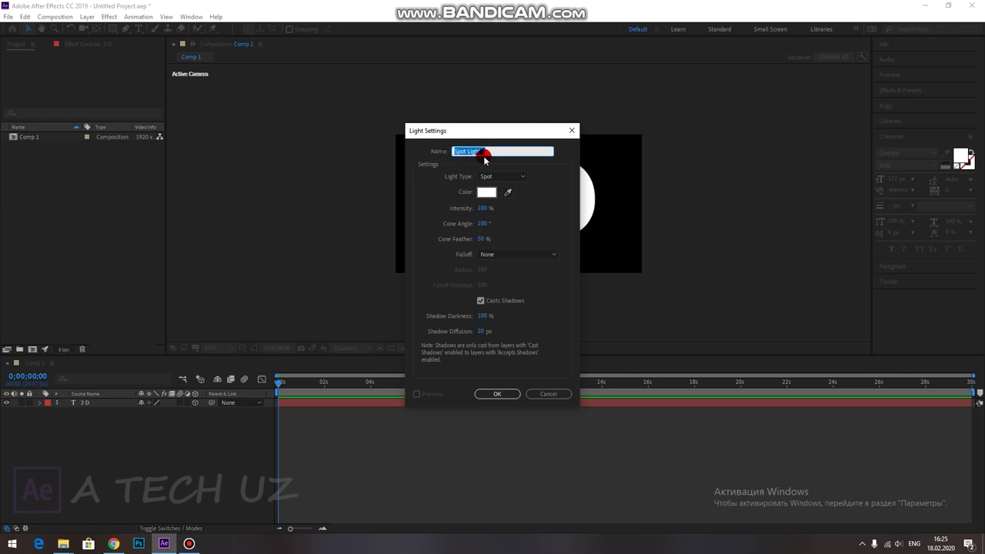
pyautogui.click(495, 151)
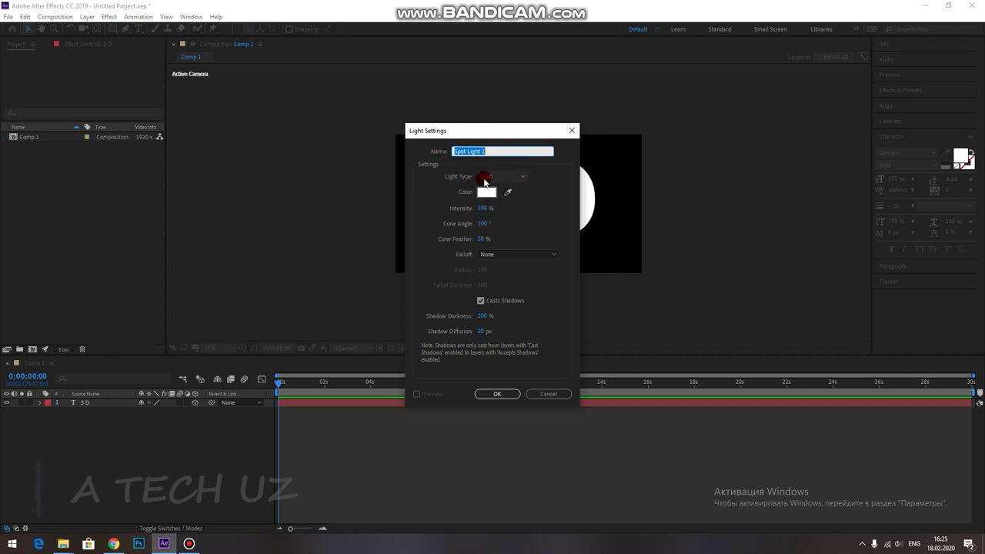
pyautogui.click(499, 178)
pyautogui.click(499, 188)
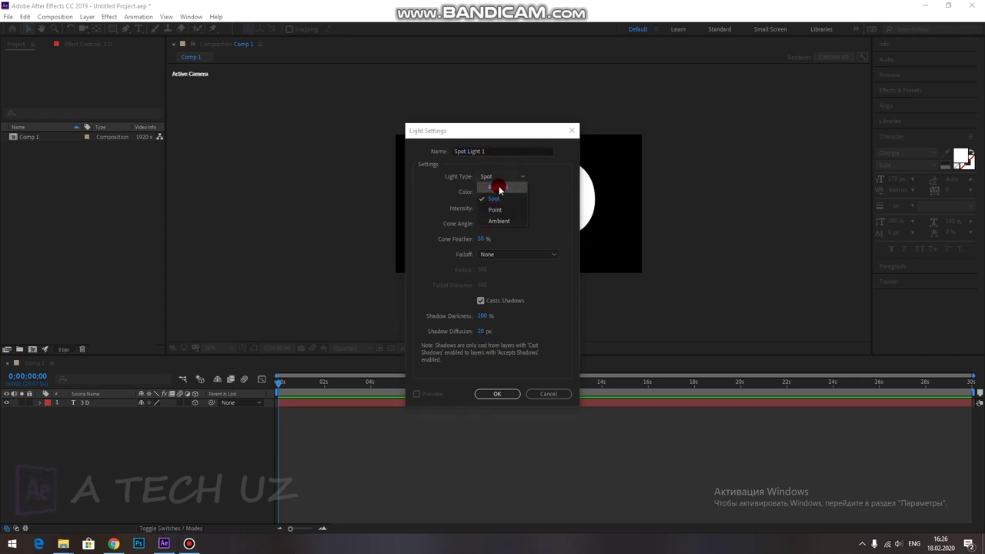
pyautogui.moveTo(517, 197)
pyautogui.mouseDown()
pyautogui.moveTo(494, 226)
pyautogui.moveTo(504, 199)
pyautogui.mouseUp()
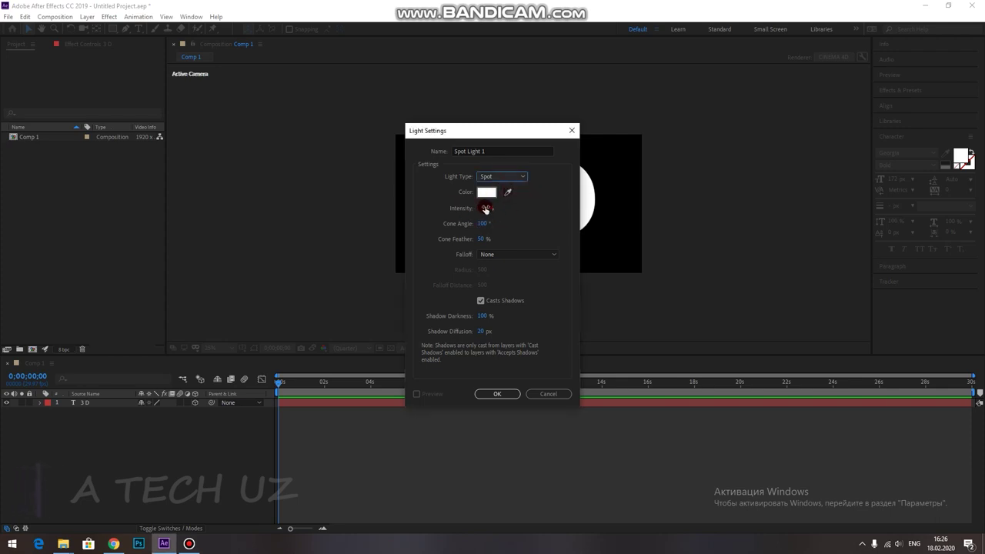
pyautogui.click(480, 300)
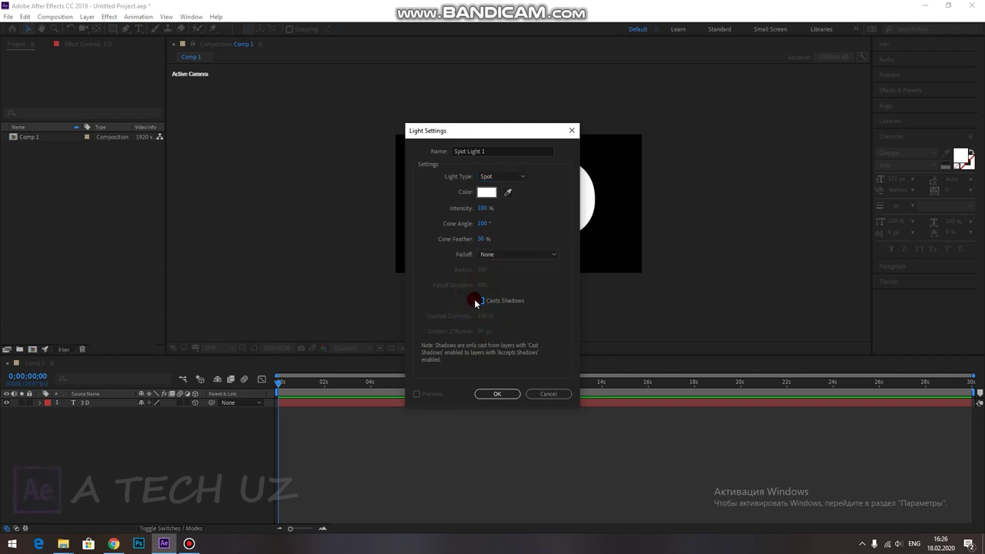
pyautogui.click(483, 302)
pyautogui.click(505, 393)
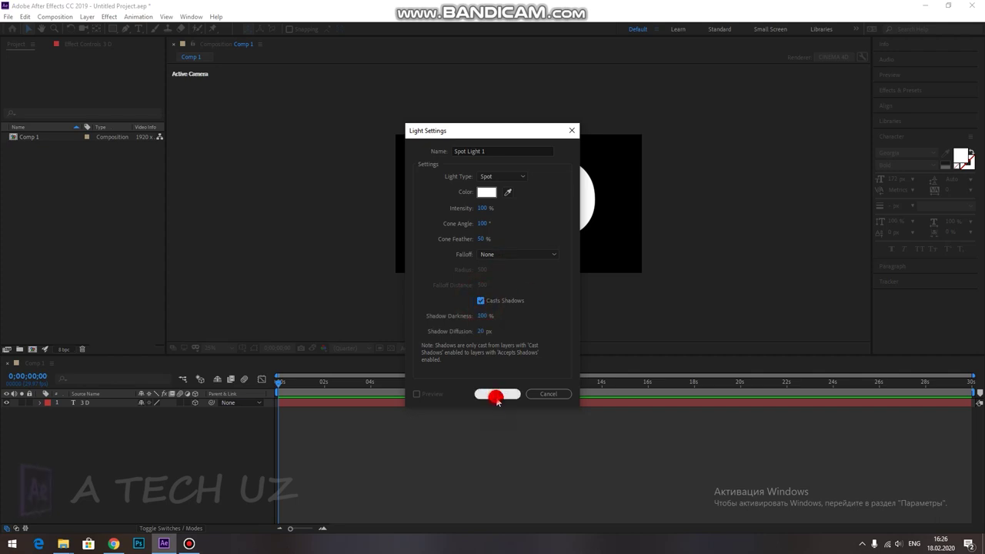
# Place Spot Light 1 near the frame's upper-right corner and aim its point of interest at the letter D
pyautogui.click(530, 194)
pyautogui.moveTo(533, 193)
pyautogui.mouseDown()
pyautogui.moveTo(534, 185)
pyautogui.moveTo(615, 183)
pyautogui.moveTo(581, 182)
pyautogui.moveTo(561, 199)
pyautogui.moveTo(489, 194)
pyautogui.mouseUp()
pyautogui.moveTo(590, 185); pyautogui.dragTo(820, 132)
pyautogui.click(658, 157)
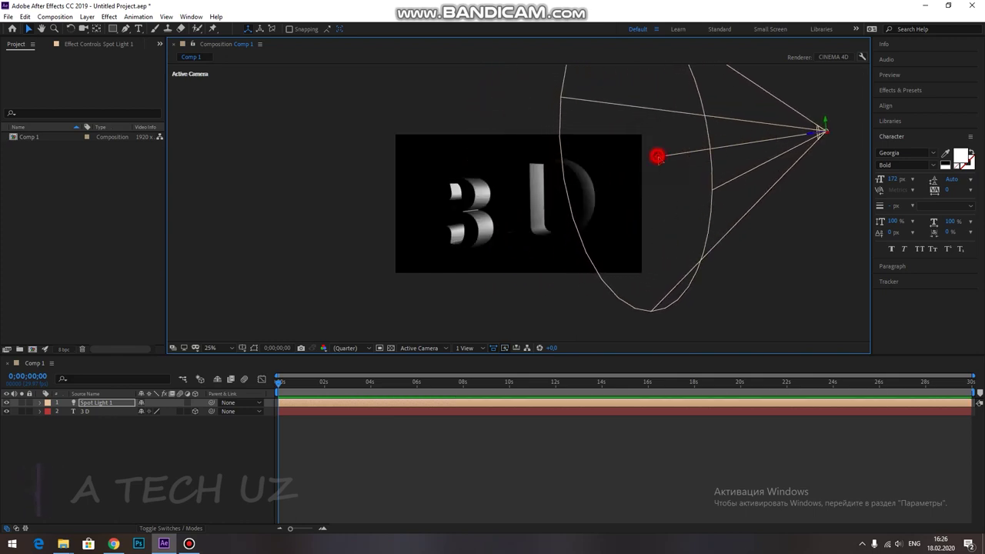
pyautogui.moveTo(657, 157); pyautogui.dragTo(608, 174)
pyautogui.moveTo(827, 136); pyautogui.dragTo(617, 123)
pyautogui.moveTo(611, 168); pyautogui.dragTo(548, 180)
pyautogui.click(614, 121)
pyautogui.moveTo(609, 176); pyautogui.dragTo(544, 194)
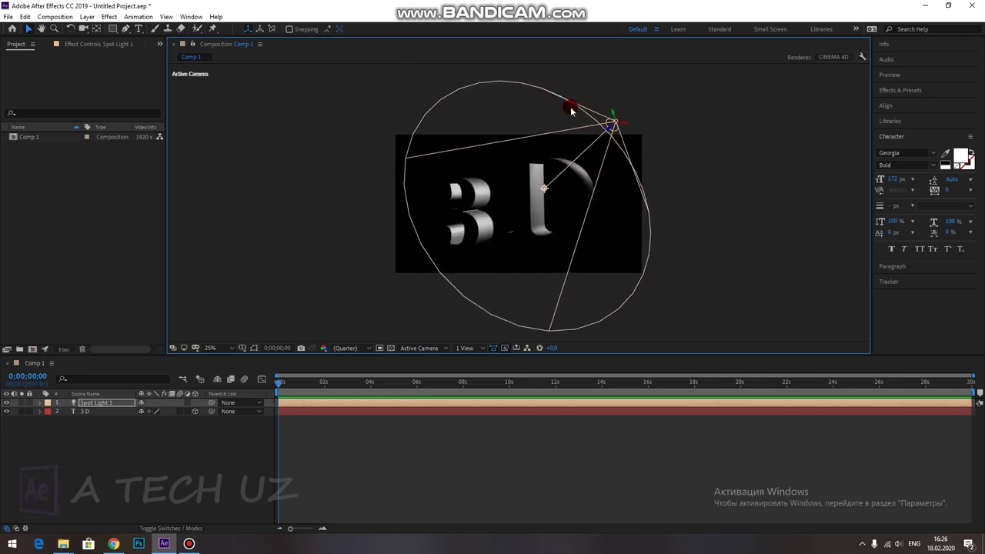
# Move Spot Light 1 above the frame's upper-left part and aim it at the D so the front faces are lit
pyautogui.moveTo(615, 123); pyautogui.dragTo(557, 114)
pyautogui.moveTo(502, 187); pyautogui.dragTo(548, 196)
pyautogui.moveTo(566, 120); pyautogui.dragTo(463, 117)
pyautogui.click(479, 193)
pyautogui.moveTo(520, 200); pyautogui.dragTo(667, 113)
pyautogui.click(462, 116)
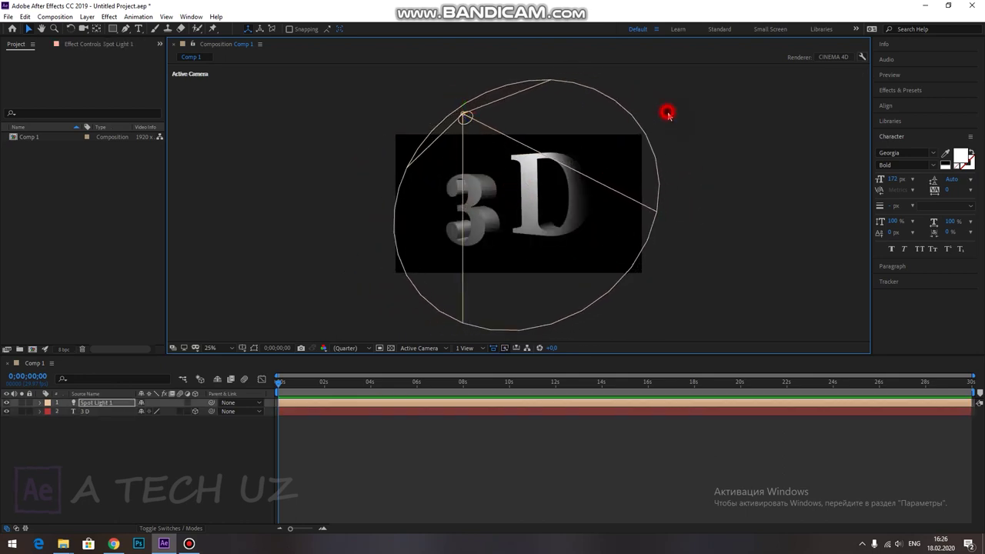
pyautogui.click(667, 113)
pyautogui.click(464, 115)
pyautogui.moveTo(510, 185); pyautogui.dragTo(526, 184)
pyautogui.click(664, 120)
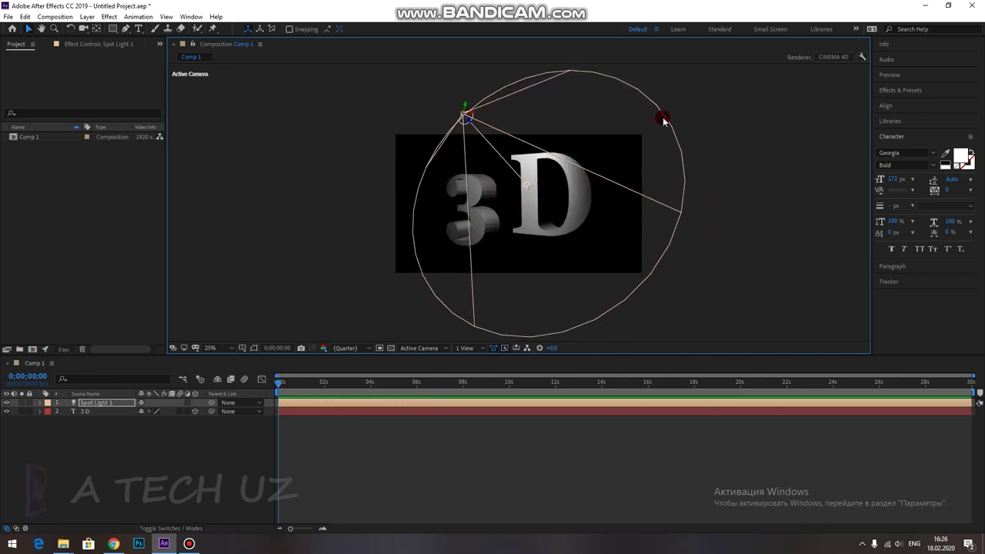
# Move Spot Light 1 outside the frame's left edge and aim it at the 3
pyautogui.scroll(-1, 581, 131)
pyautogui.moveTo(478, 163); pyautogui.dragTo(429, 183)
pyautogui.moveTo(520, 196); pyautogui.dragTo(483, 204)
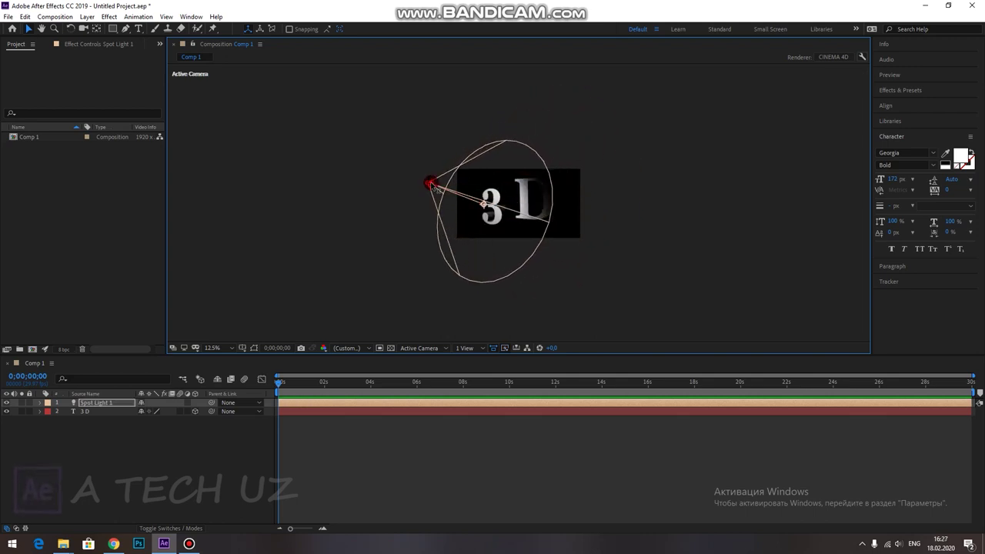
pyautogui.click(552, 113)
pyautogui.scroll(-1, 589, 182)
pyautogui.scroll(1, 590, 180)
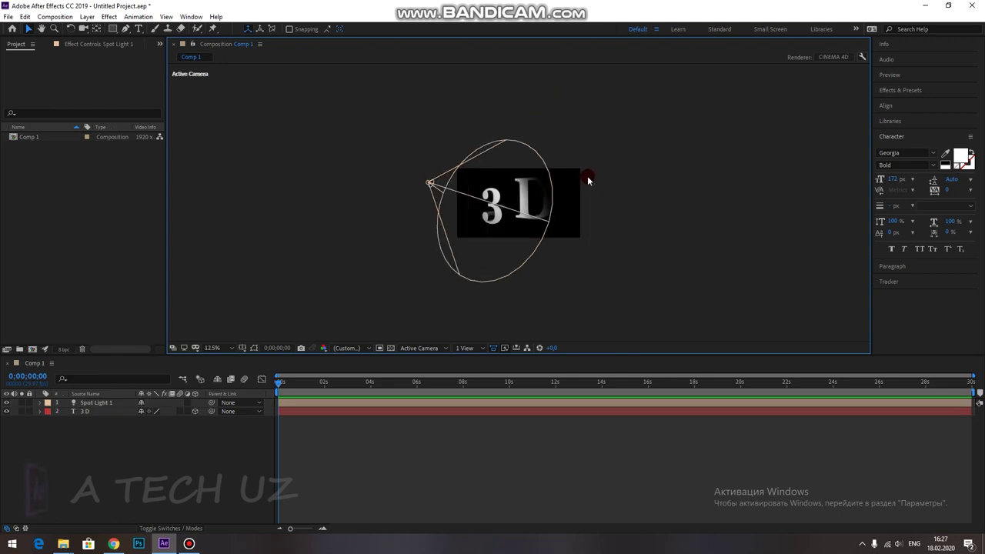
# Add a second spot light with its default settings, place it well to the right of the frame, and aim it at the D
pyautogui.click(82, 16)
pyautogui.moveTo(92, 29)
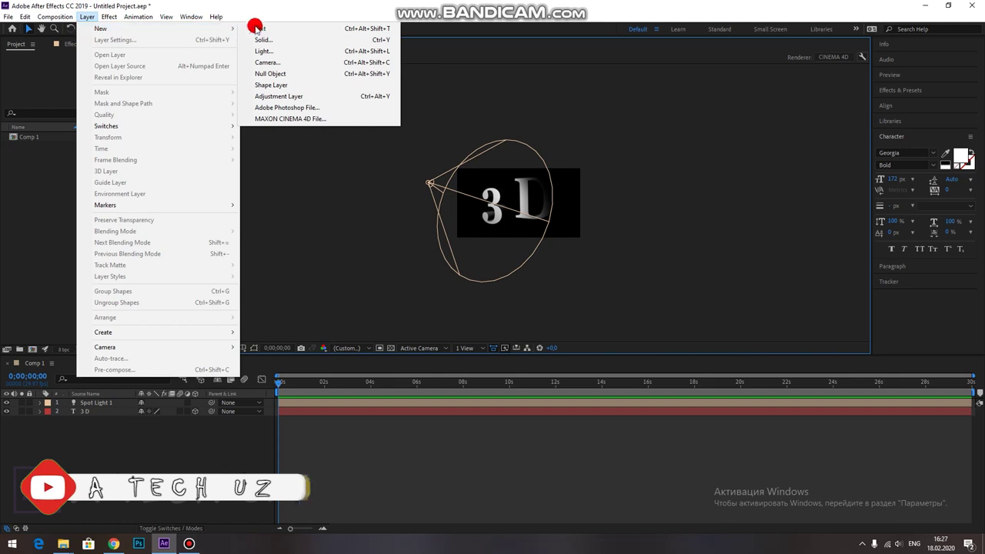
pyautogui.click(262, 51)
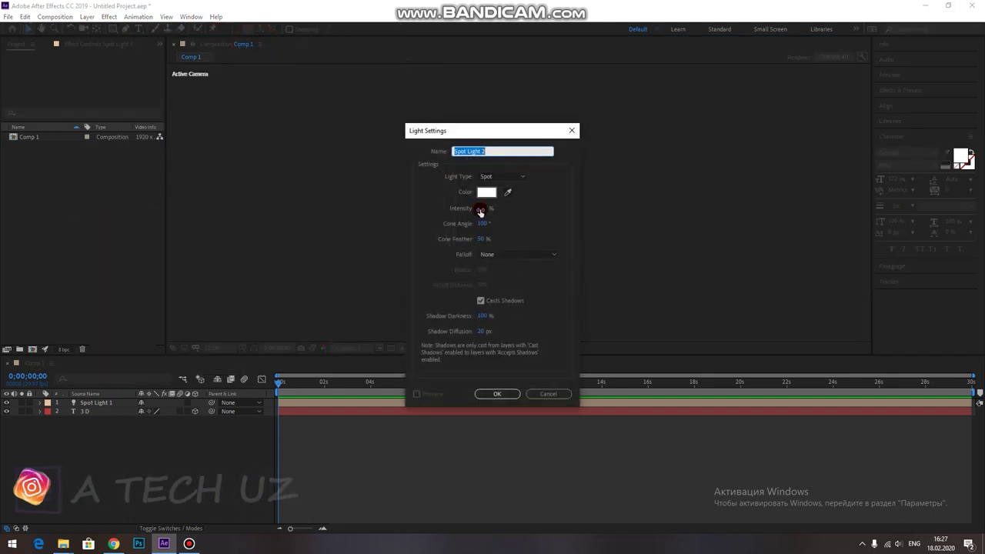
pyautogui.click(497, 393)
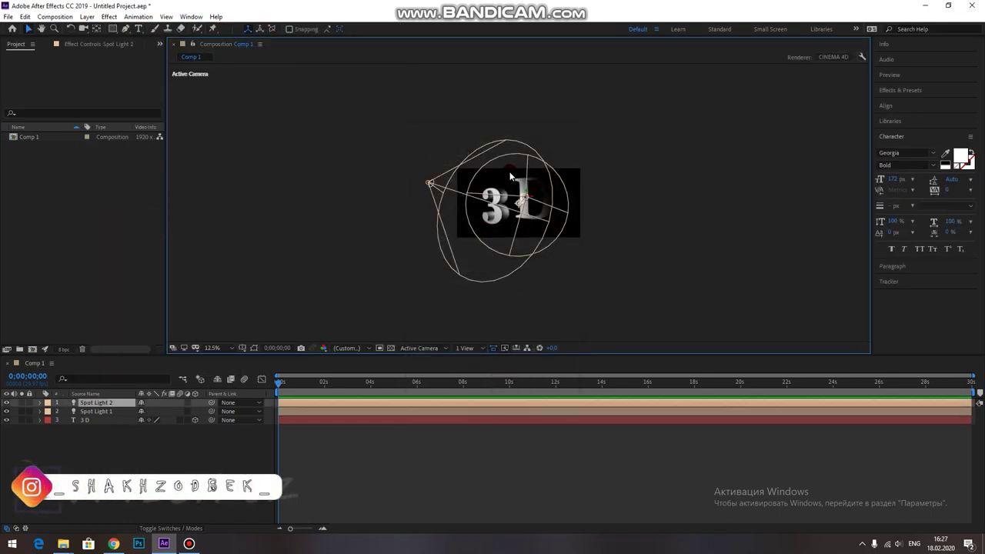
pyautogui.moveTo(524, 196); pyautogui.dragTo(548, 197)
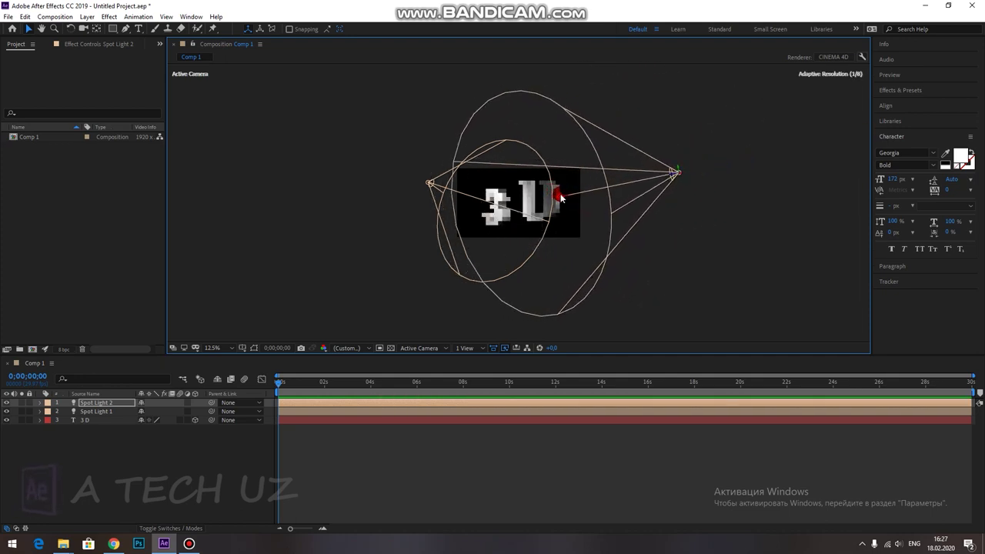
# In the Light Options of Spot Light 2, set the intensity to 152%
pyautogui.click(39, 402)
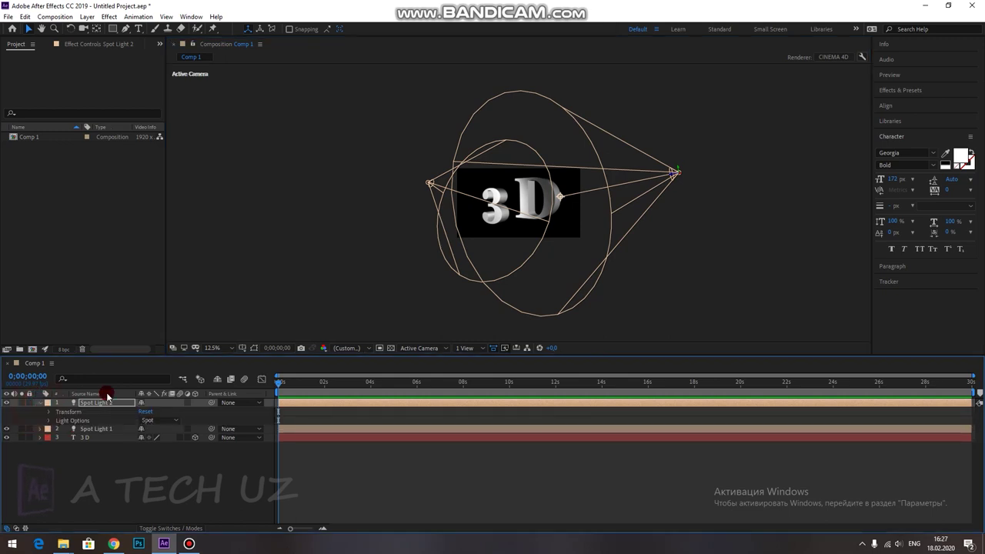
pyautogui.click(48, 420)
pyautogui.moveTo(146, 429); pyautogui.dragTo(217, 438)
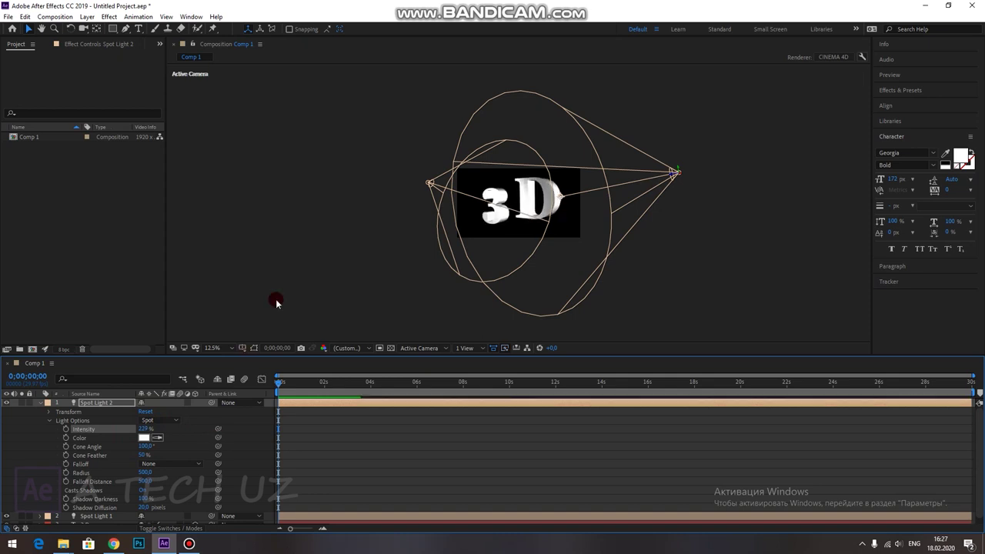
pyautogui.scroll(4, 539, 166)
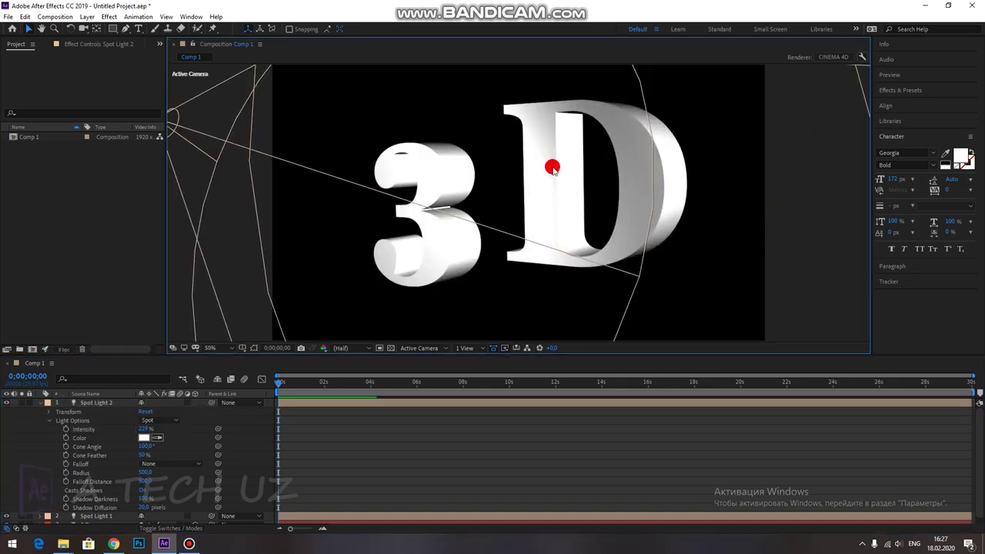
pyautogui.scroll(-2, 552, 168)
pyautogui.moveTo(147, 433); pyautogui.dragTo(118, 438)
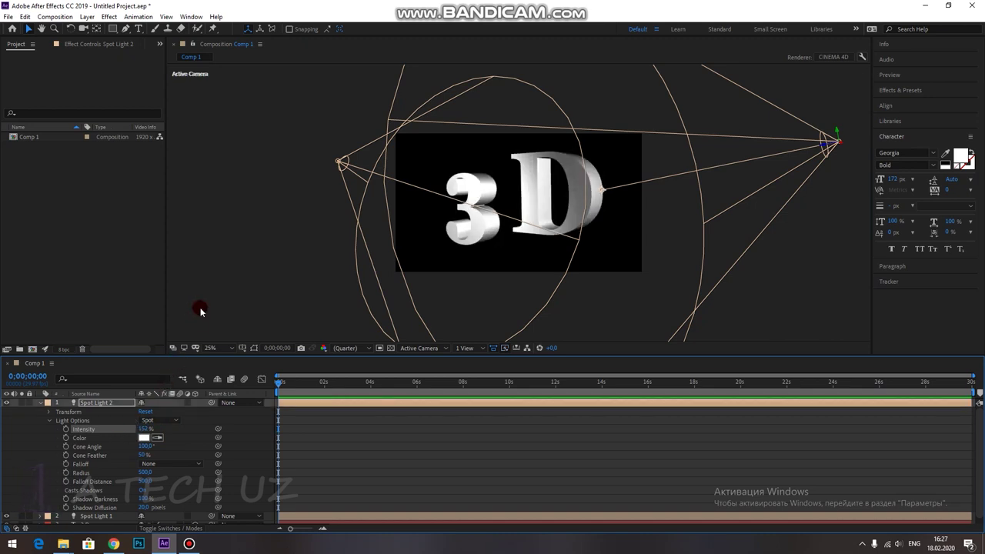
# Raise Spot Light 1 to just outside the frame's upper-left corner and readjust its point of interest near the 3
pyautogui.click(283, 208)
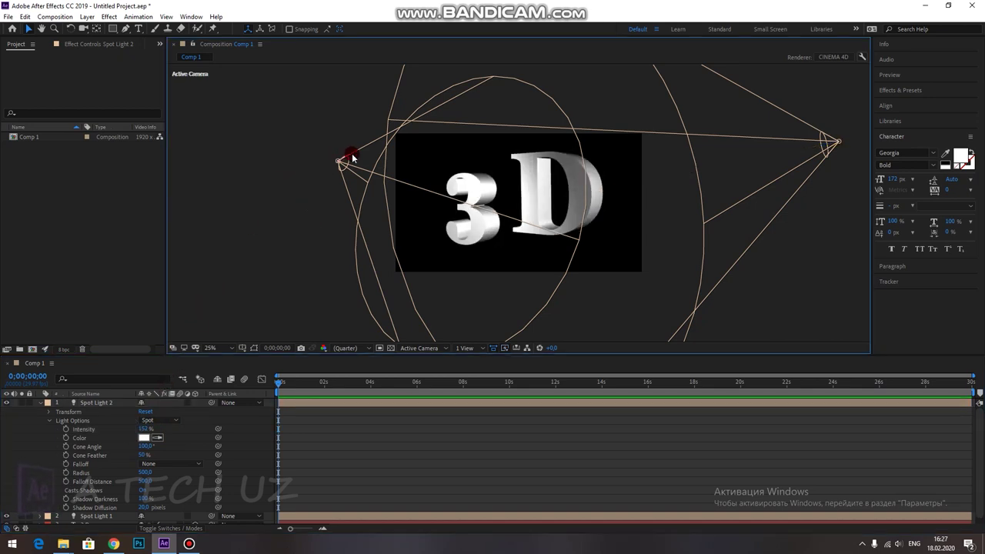
pyautogui.moveTo(338, 164); pyautogui.dragTo(362, 128)
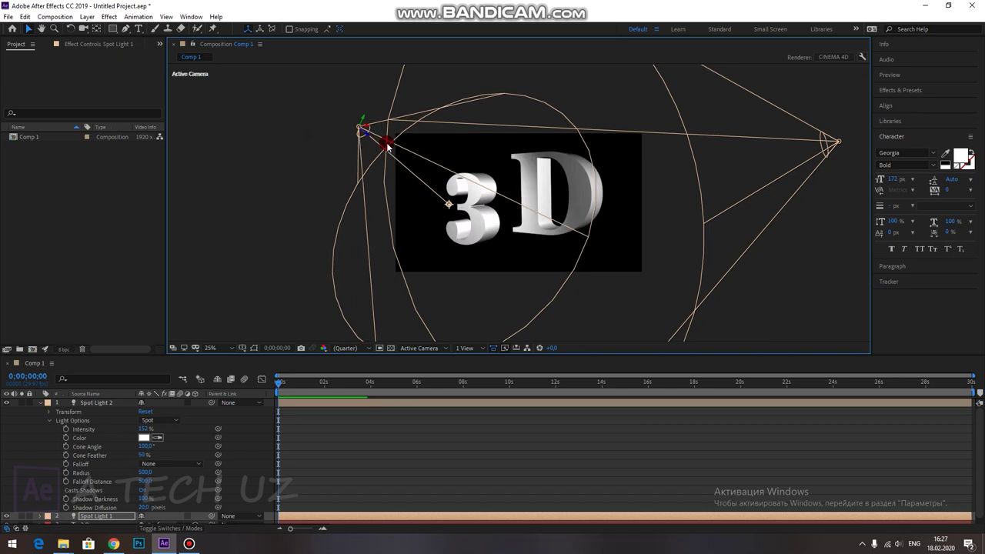
pyautogui.moveTo(444, 204)
pyautogui.mouseDown()
pyautogui.moveTo(445, 190)
pyautogui.moveTo(440, 201)
pyautogui.mouseUp()
pyautogui.click(270, 208)
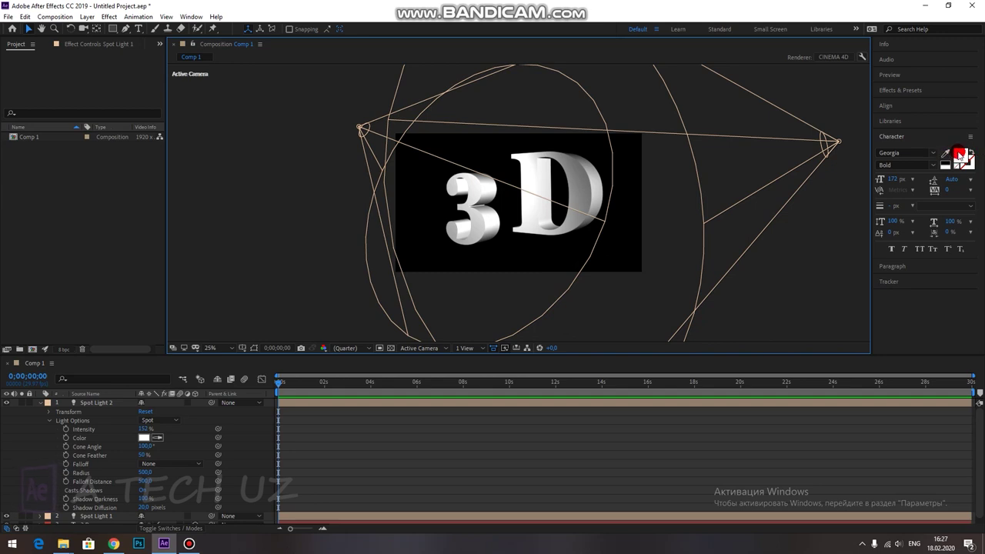
# Try to set the character fill color to light pink without selecting the text layer
pyautogui.click(892, 137)
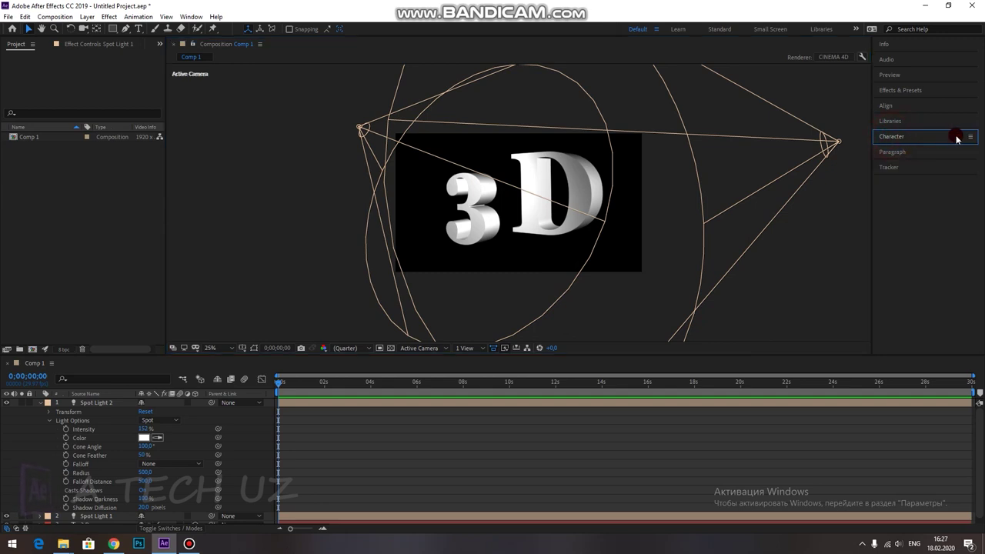
pyautogui.click(897, 138)
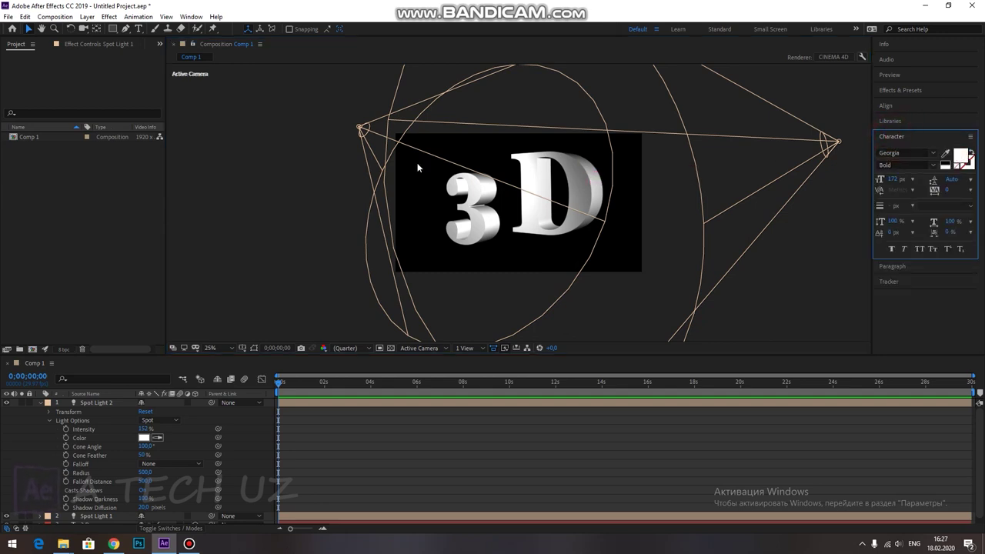
pyautogui.click(165, 15)
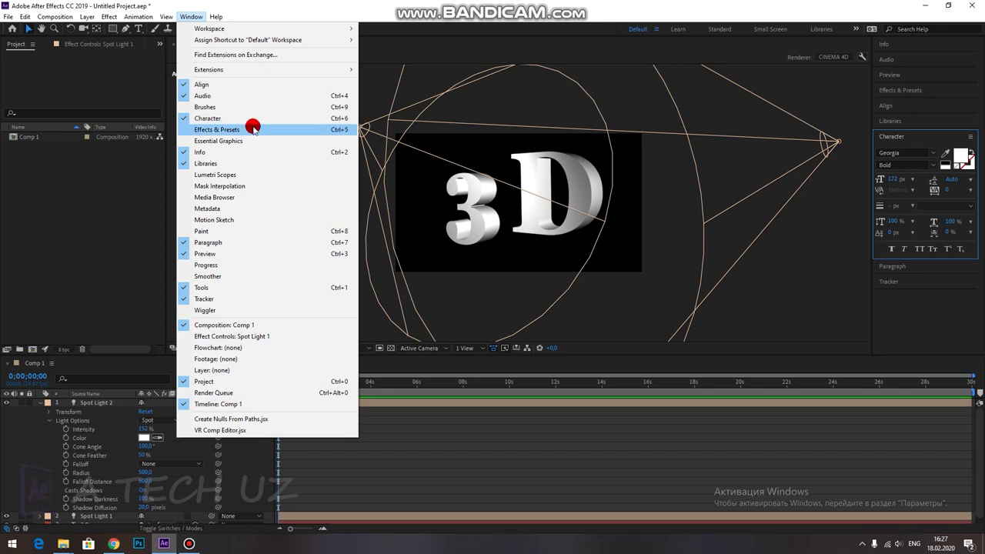
pyautogui.click(958, 156)
pyautogui.moveTo(475, 222)
pyautogui.mouseDown()
pyautogui.moveTo(391, 210)
pyautogui.moveTo(415, 209)
pyautogui.mouseUp()
pyautogui.click(594, 209)
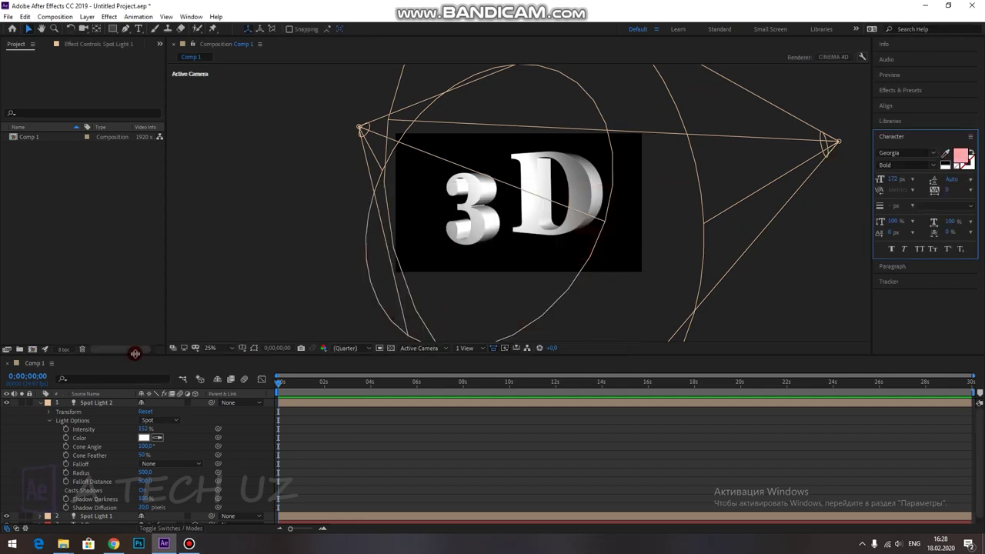
# Collapse Spot Light 2's properties and set the 3 D text layer's fill color to pale teal A3CDCA
pyautogui.click(43, 404)
pyautogui.click(90, 421)
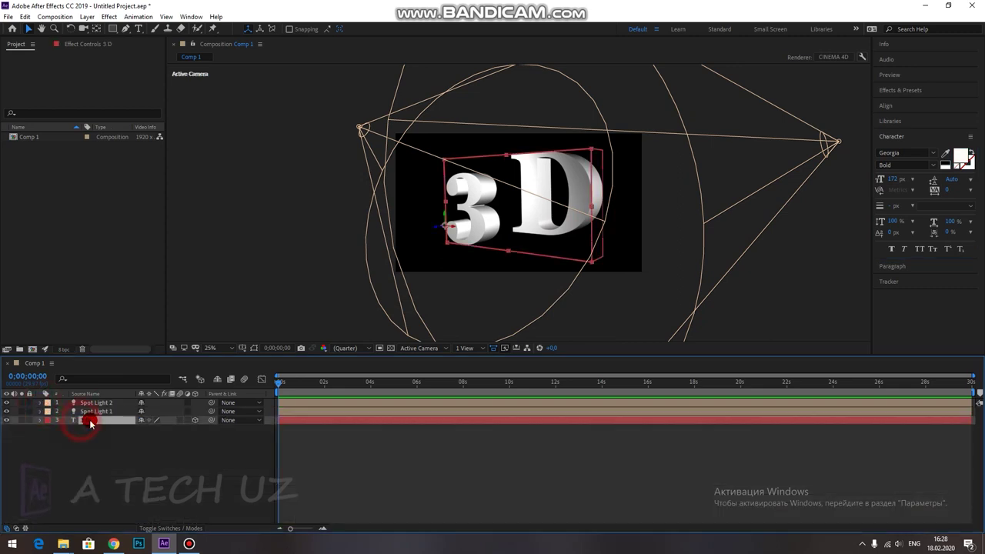
pyautogui.click(962, 160)
pyautogui.moveTo(481, 217); pyautogui.dragTo(457, 208)
pyautogui.click(588, 209)
pyautogui.click(432, 208)
pyautogui.moveTo(509, 190)
pyautogui.mouseDown()
pyautogui.moveTo(345, 189)
pyautogui.moveTo(246, 169)
pyautogui.mouseUp()
pyautogui.moveTo(164, 191)
pyautogui.mouseDown()
pyautogui.moveTo(127, 213)
pyautogui.moveTo(114, 237)
pyautogui.moveTo(126, 207)
pyautogui.mouseUp()
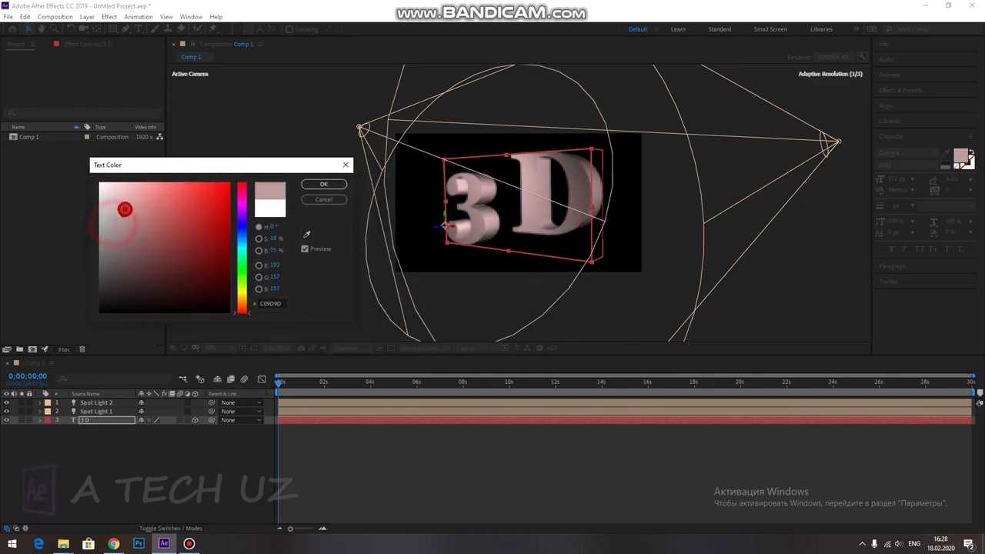
pyautogui.moveTo(241, 203); pyautogui.dragTo(240, 250)
pyautogui.click(343, 189)
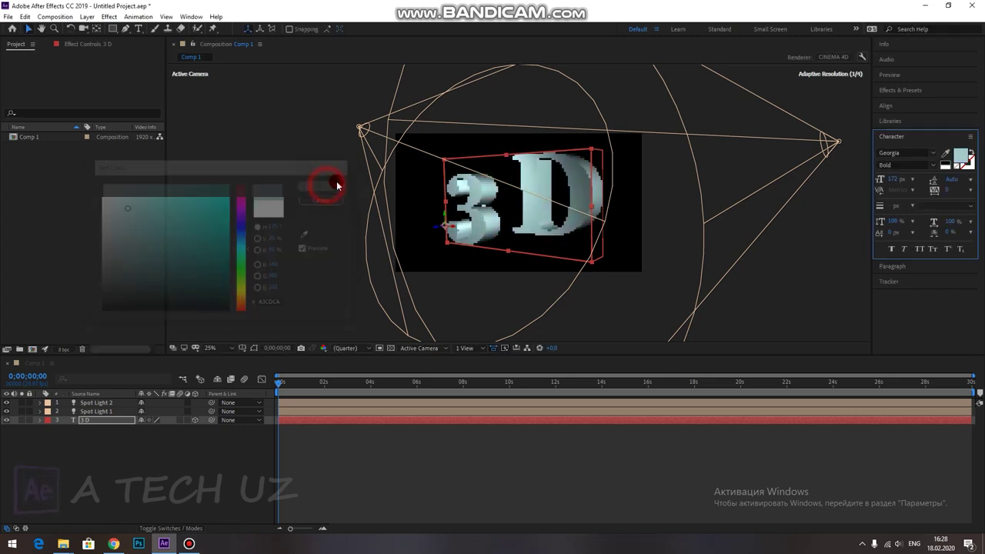
pyautogui.scroll(2, 565, 97)
pyautogui.click(641, 150)
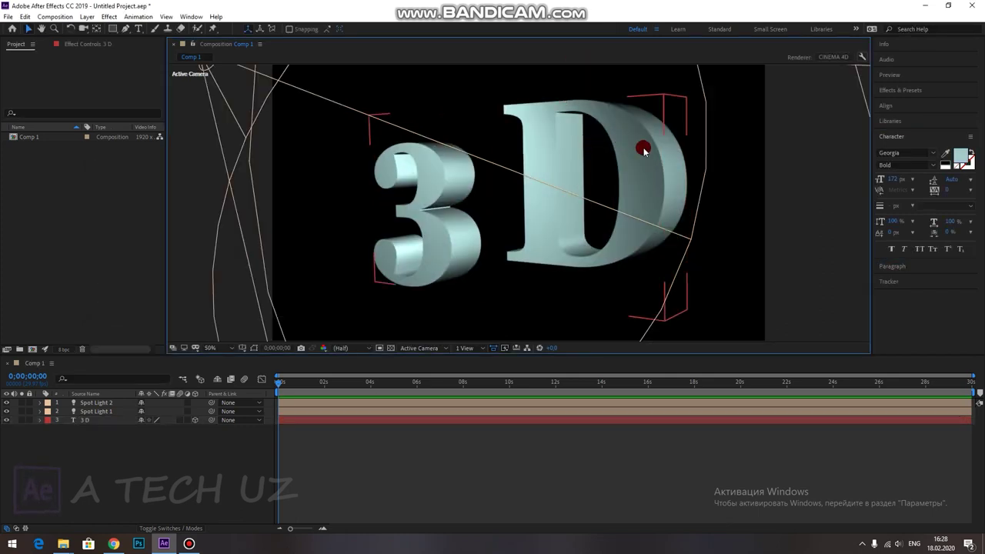
pyautogui.scroll(-4, 585, 106)
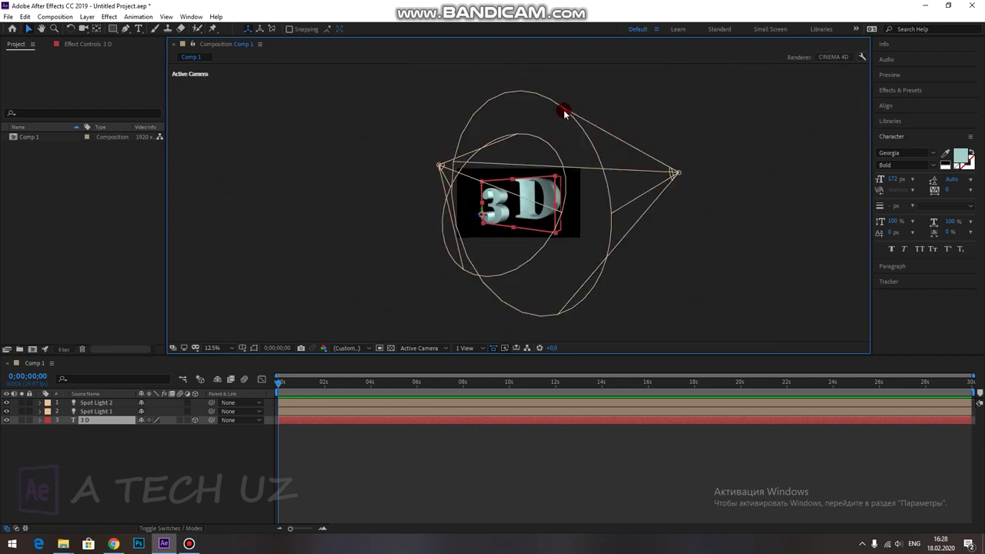
# Set Spot Light 2's light color to bright yellow
pyautogui.scroll(2, 586, 111)
pyautogui.click(302, 177)
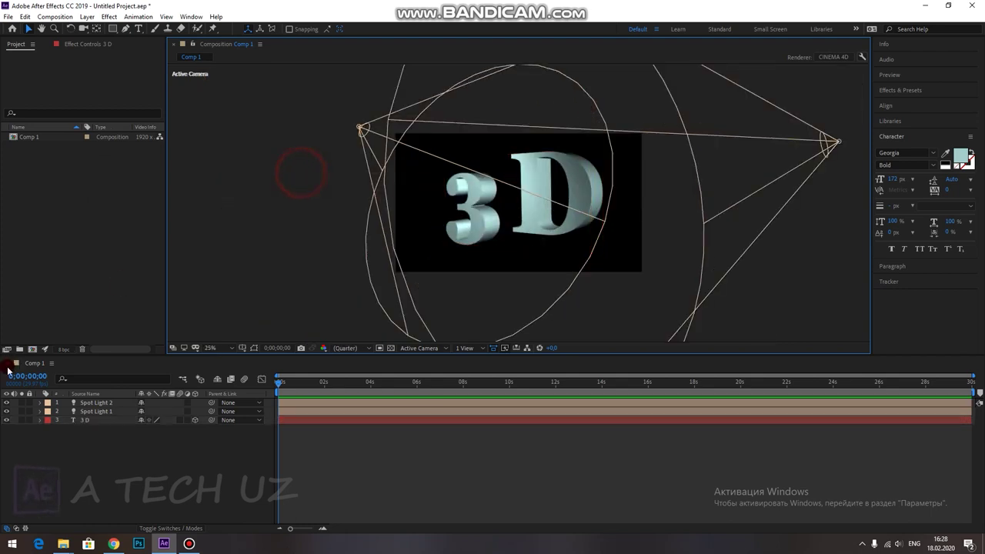
pyautogui.click(95, 402)
pyautogui.click(42, 403)
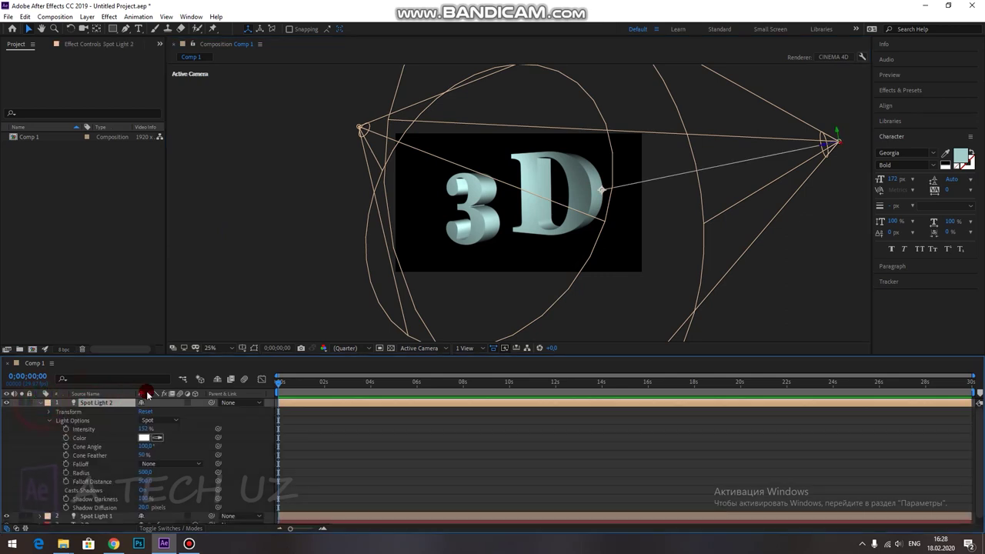
pyautogui.click(144, 437)
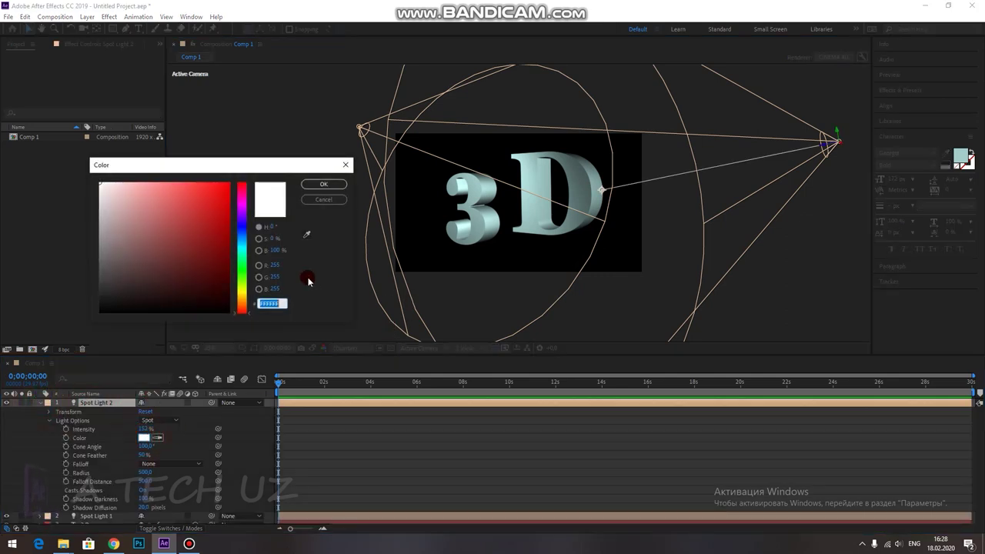
pyautogui.moveTo(243, 219); pyautogui.dragTo(237, 267)
pyautogui.click(196, 208)
pyautogui.click(323, 183)
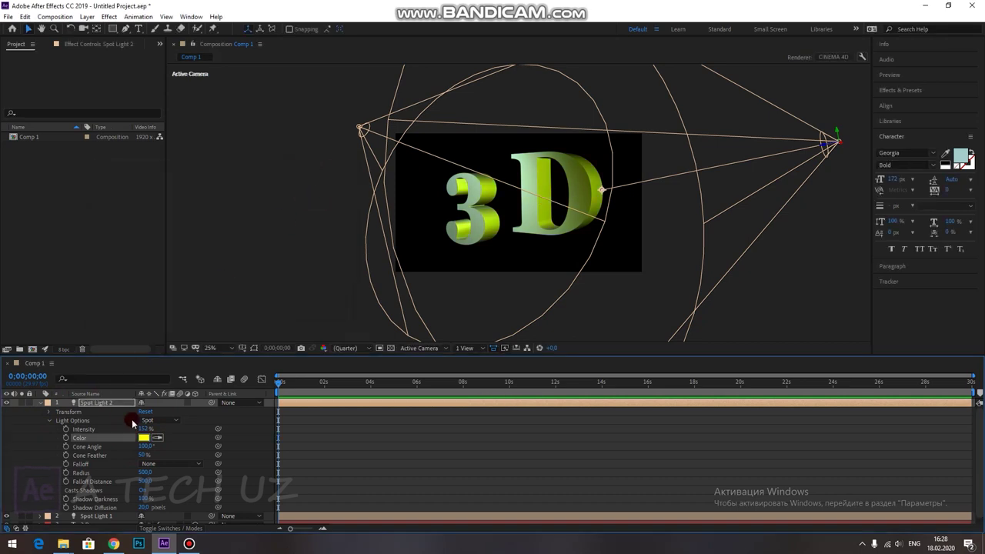
# Change Spot Light 2's light color to magenta
pyautogui.click(144, 438)
pyautogui.moveTo(244, 188); pyautogui.dragTo(244, 193)
pyautogui.click(323, 184)
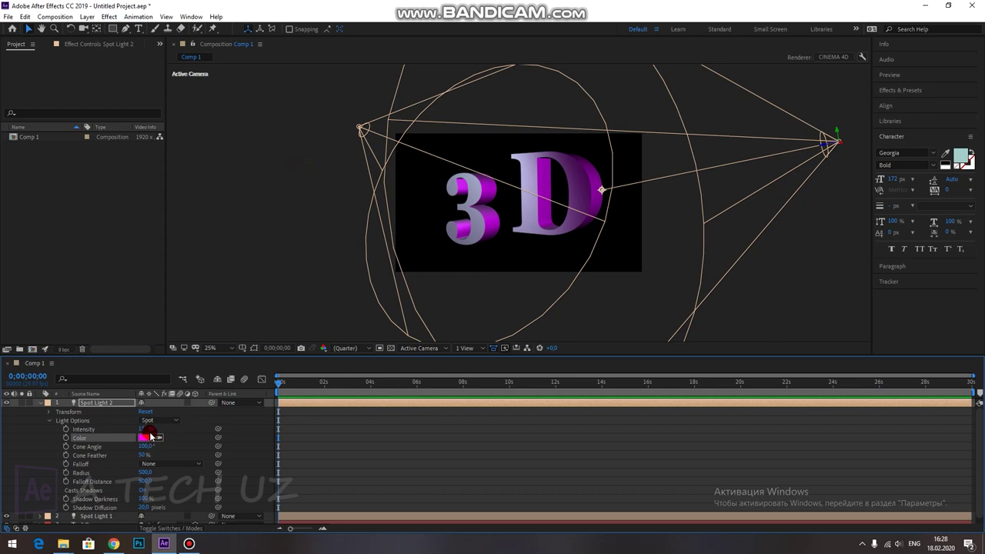
# Set Spot Light 2's intensity to 253% and collapse its properties
pyautogui.moveTo(146, 426); pyautogui.dragTo(66, 428)
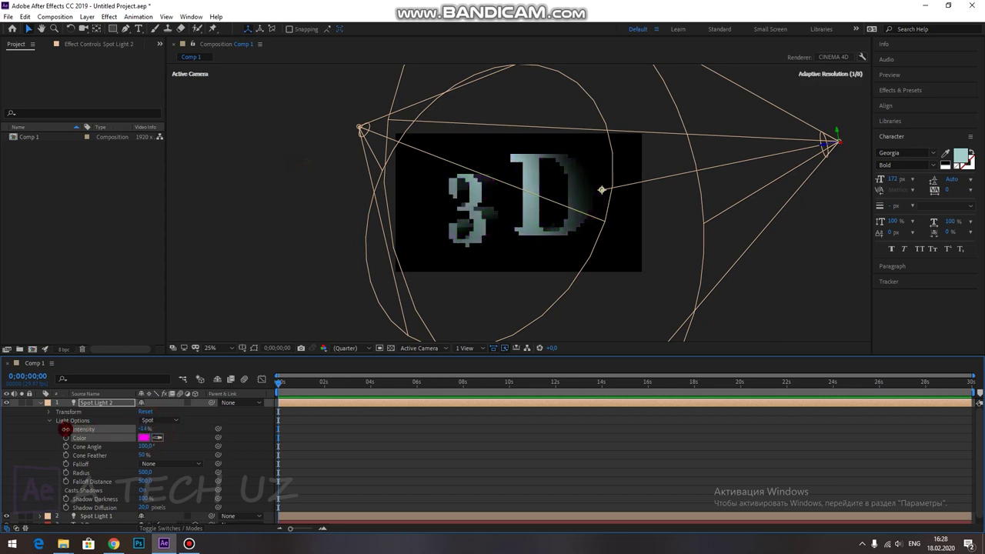
pyautogui.moveTo(167, 430)
pyautogui.mouseDown()
pyautogui.moveTo(351, 429)
pyautogui.moveTo(222, 437)
pyautogui.moveTo(141, 424)
pyautogui.moveTo(157, 436)
pyautogui.mouseUp()
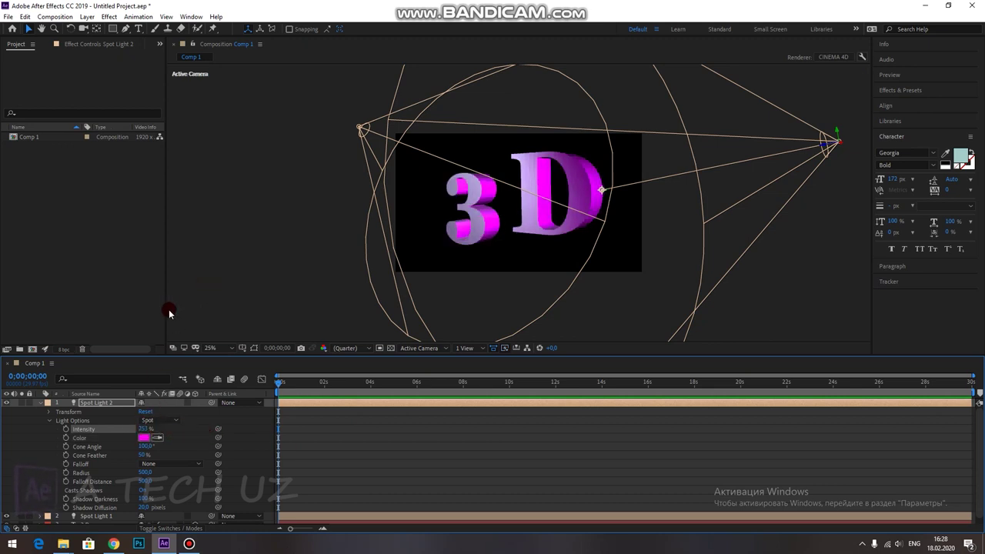
pyautogui.click(108, 290)
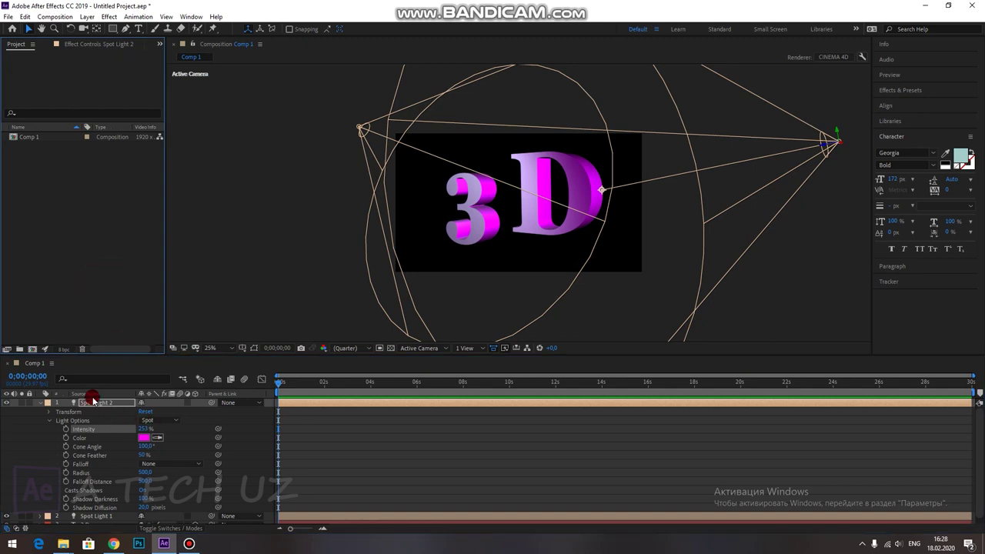
pyautogui.click(38, 409)
pyautogui.click(43, 405)
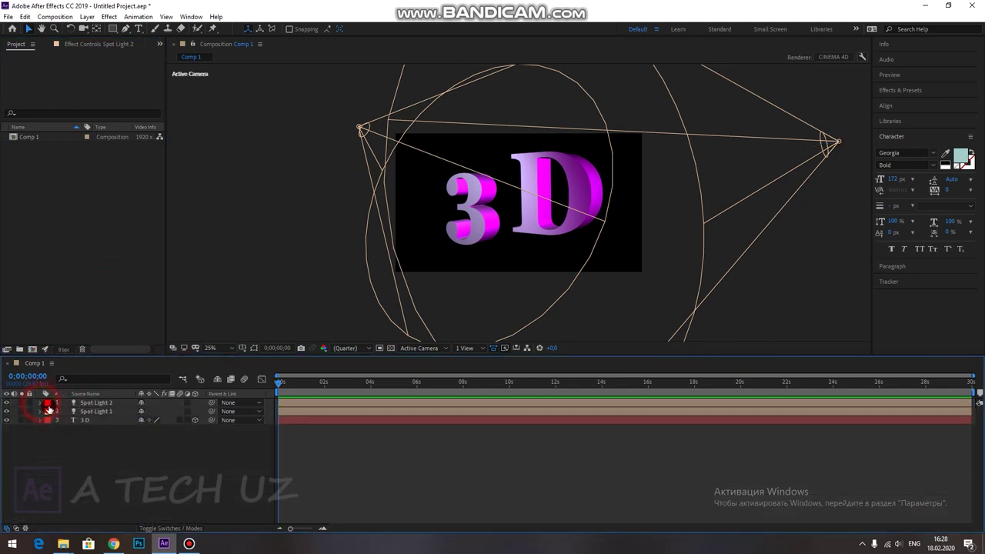
# Set Spot Light 1's light color to golden orange in its Light Options, check the text up close, and collapse its properties
pyautogui.click(94, 415)
pyautogui.click(41, 412)
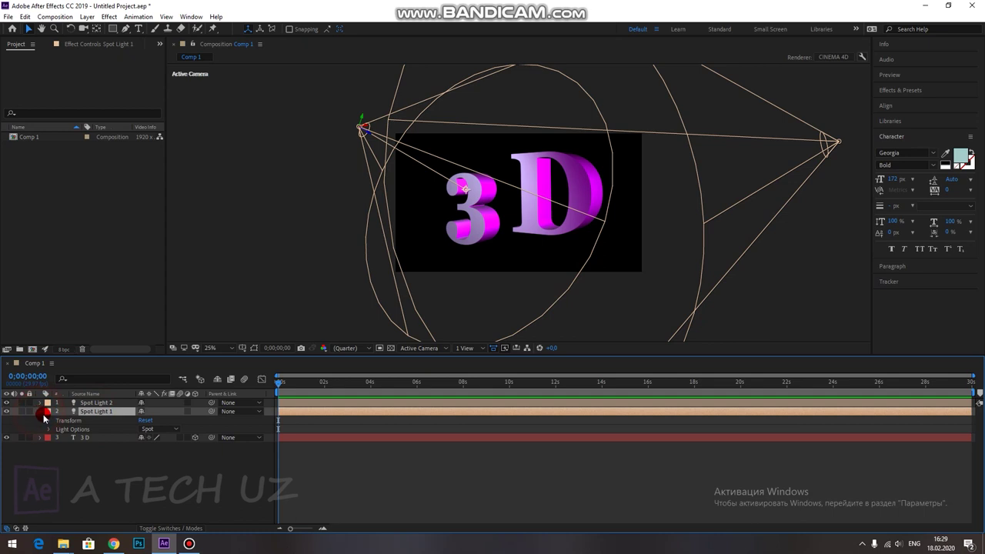
pyautogui.click(49, 429)
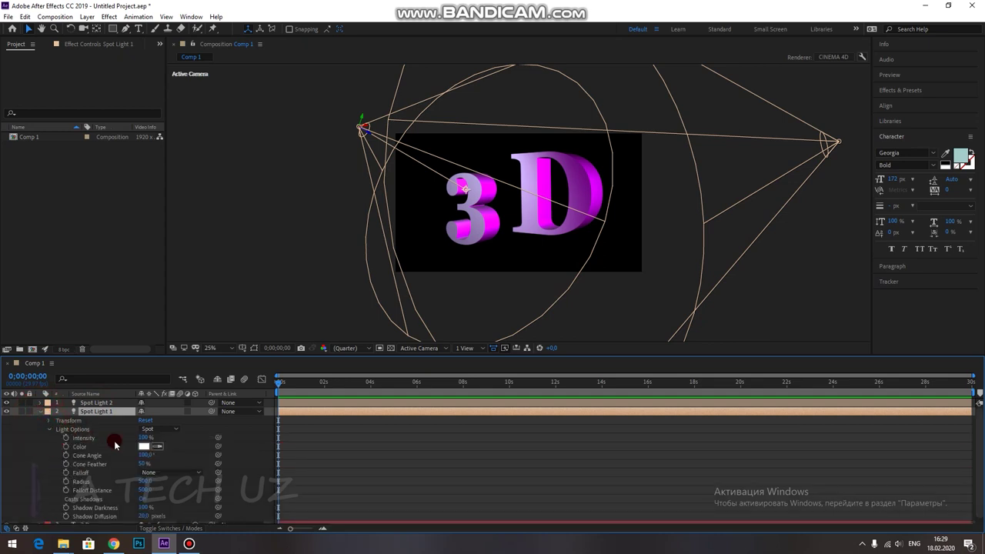
pyautogui.click(144, 446)
pyautogui.moveTo(235, 254); pyautogui.dragTo(240, 294)
pyautogui.moveTo(193, 227); pyautogui.dragTo(266, 162)
pyautogui.click(317, 187)
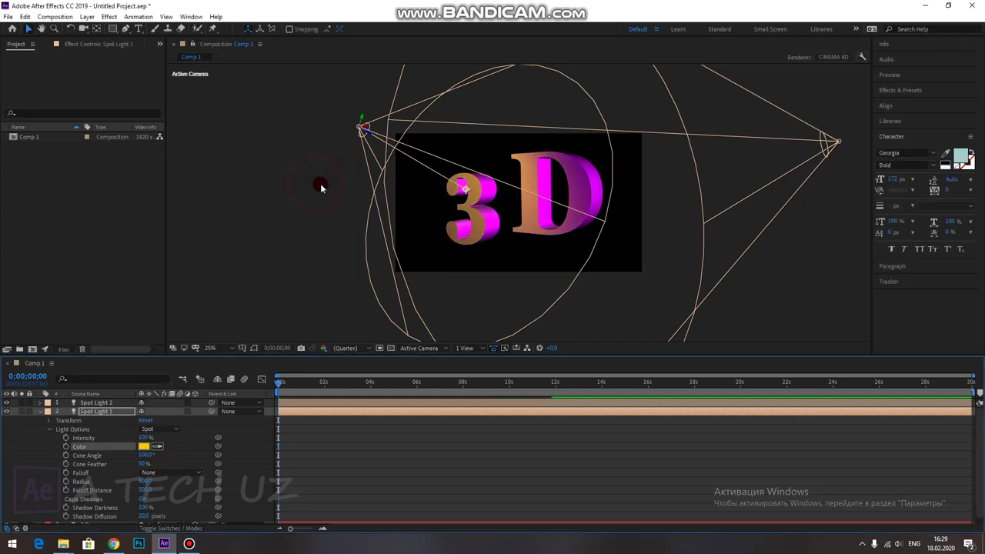
pyautogui.click(608, 123)
pyautogui.press('.')
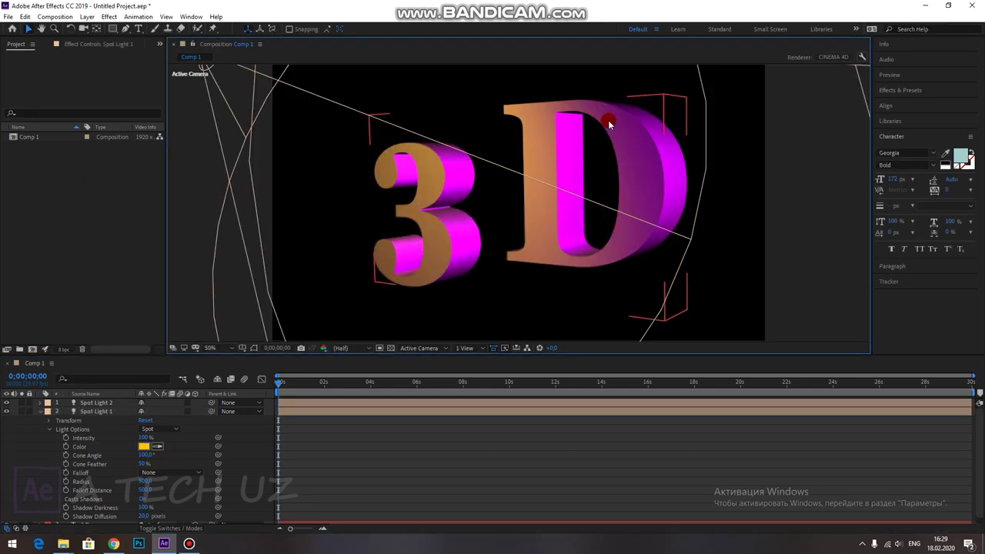
pyautogui.press(',')
pyautogui.press('.')
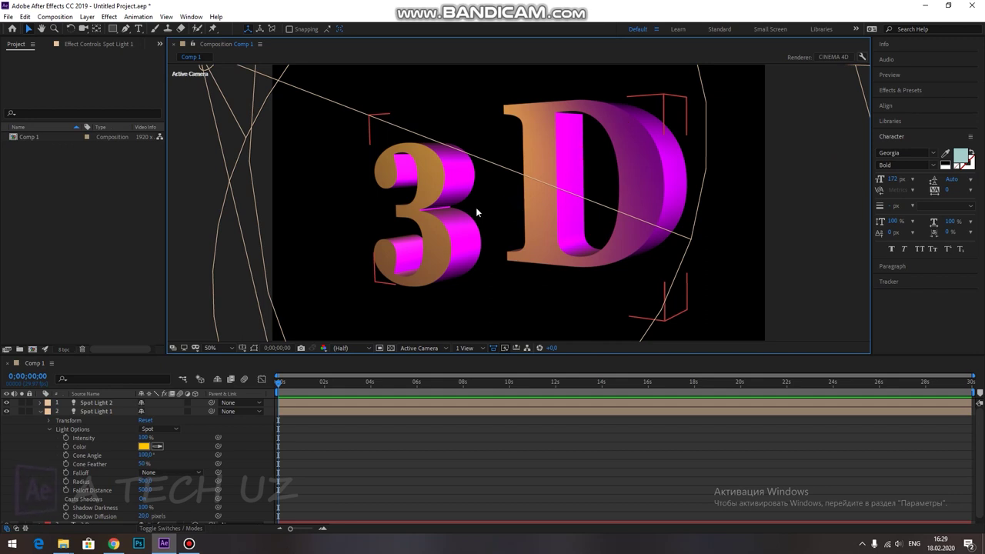
pyautogui.press(',')
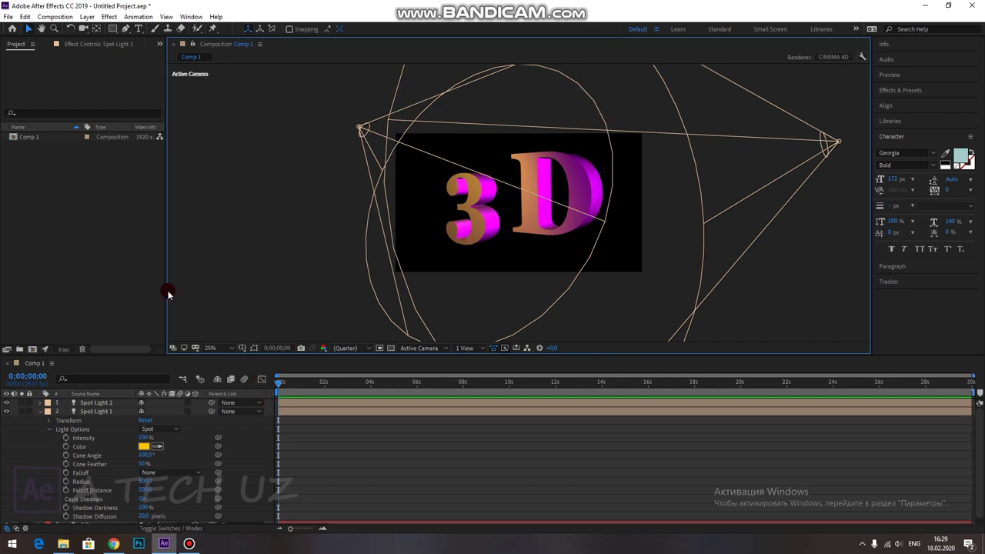
pyautogui.click(40, 411)
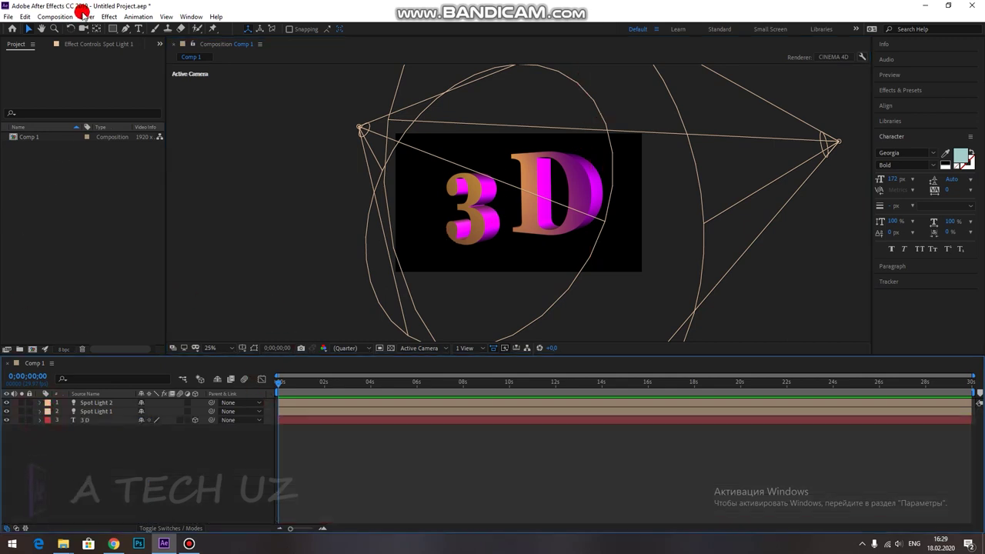
# Start a new one-node camera layer named Camera 1 and set its film size to 16 mm
pyautogui.click(83, 15)
pyautogui.moveTo(119, 28)
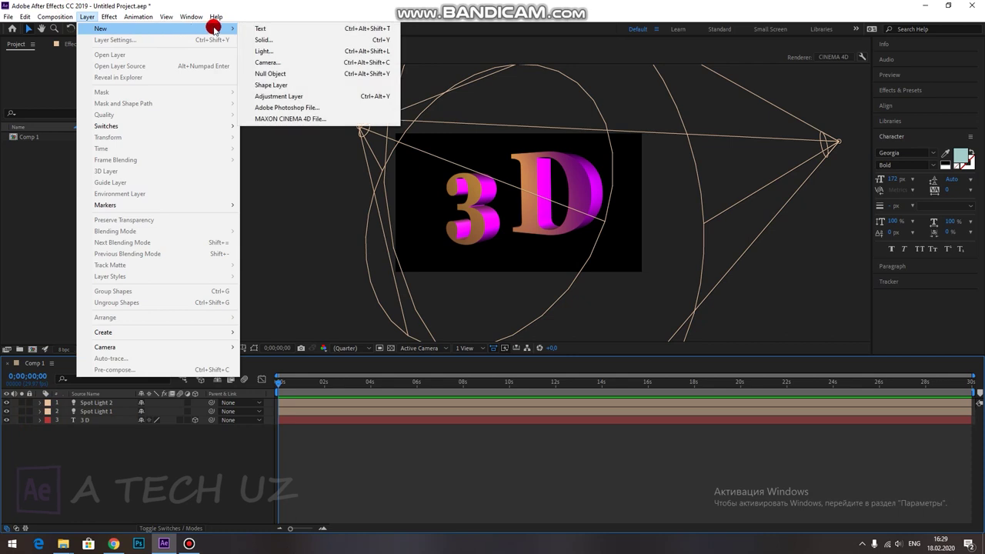
pyautogui.click(267, 62)
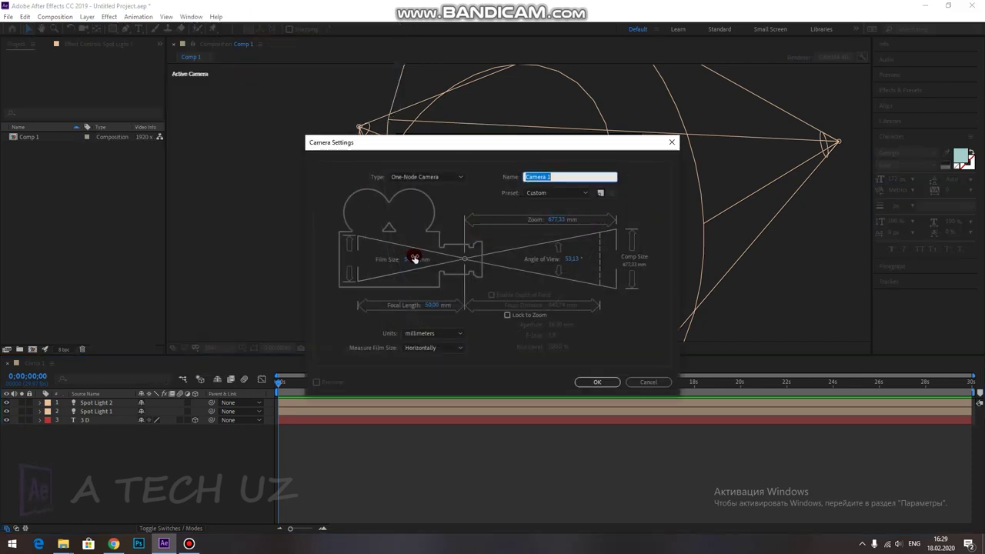
pyautogui.click(415, 259)
pyautogui.write('1')
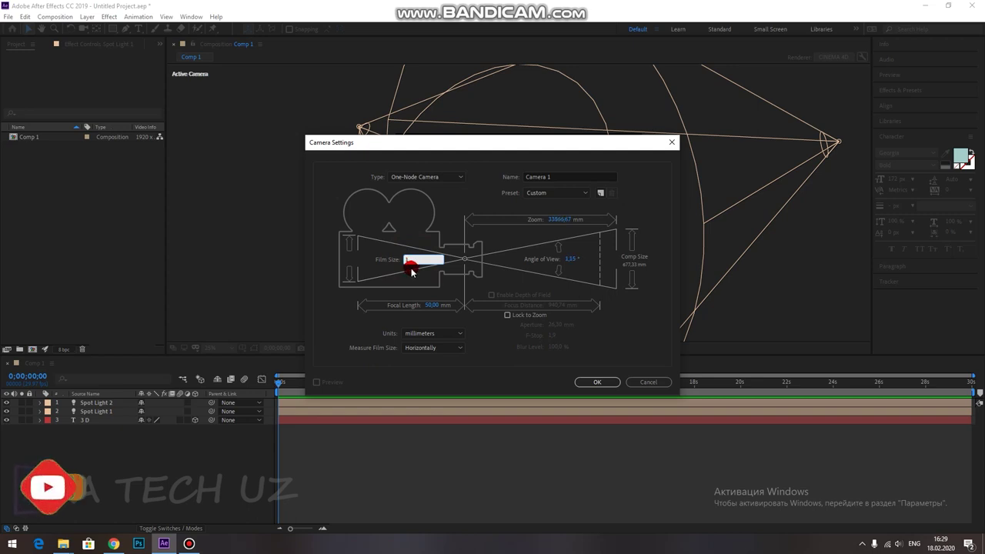
pyautogui.write('56')
# Set the new camera's focal length to 16 mm
pyautogui.click(431, 306)
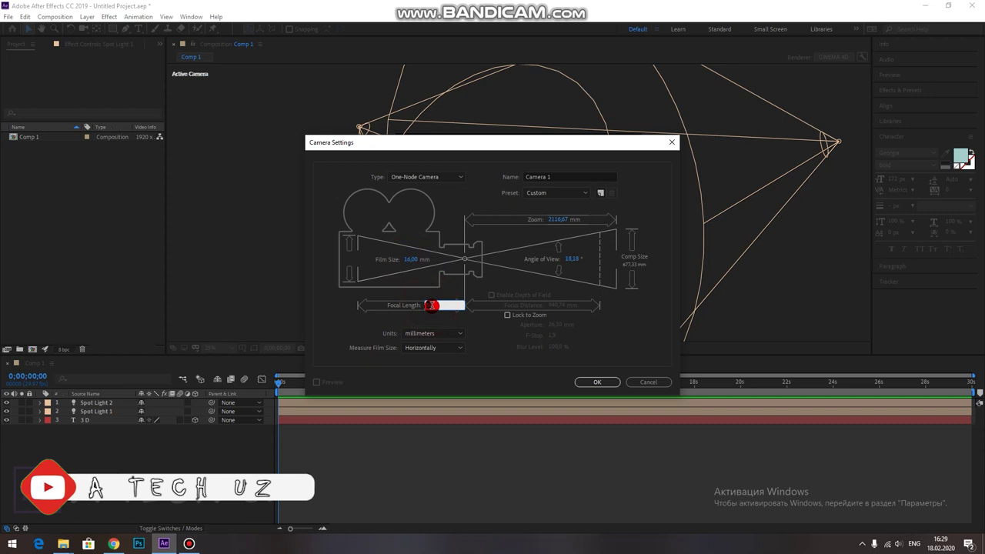
pyautogui.click(434, 291)
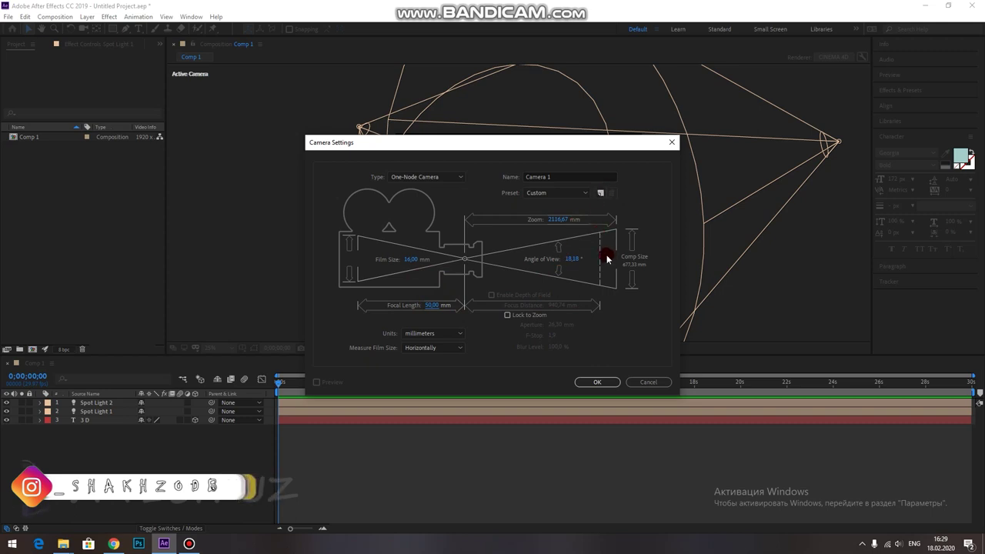
pyautogui.click(430, 304)
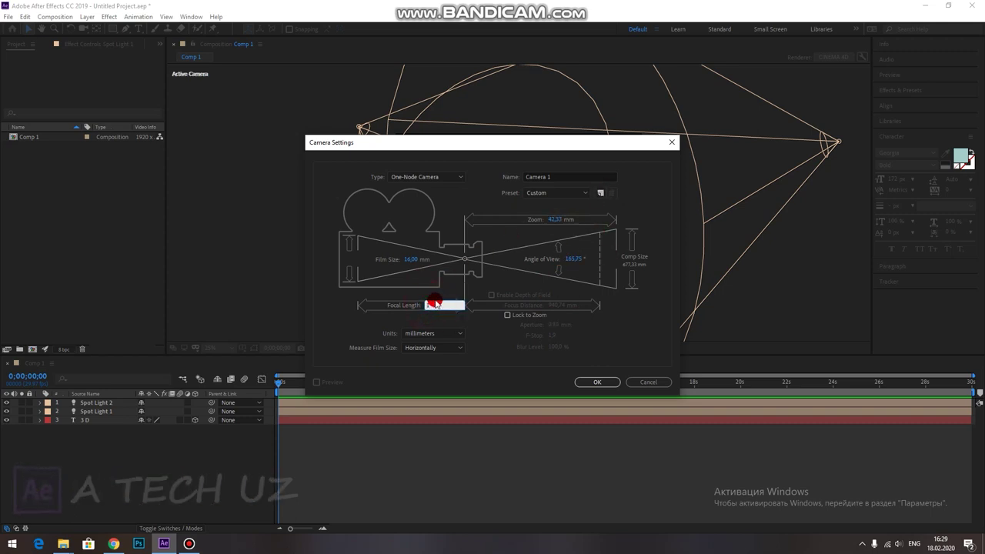
pyautogui.write('16')
pyautogui.click(448, 308)
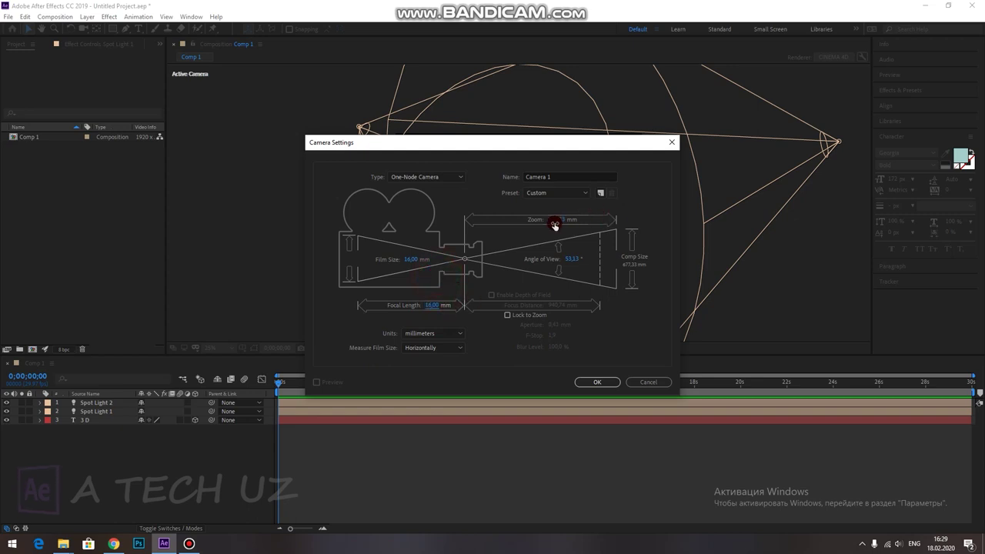
# Set the new camera's zoom to 300 mm and create the camera
pyautogui.moveTo(552, 222); pyautogui.dragTo(640, 228)
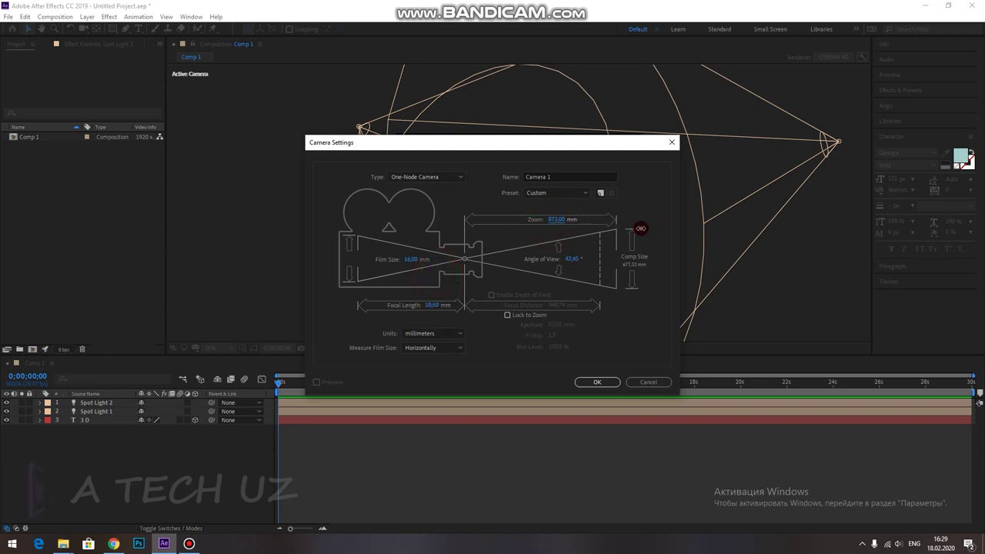
pyautogui.click(554, 221)
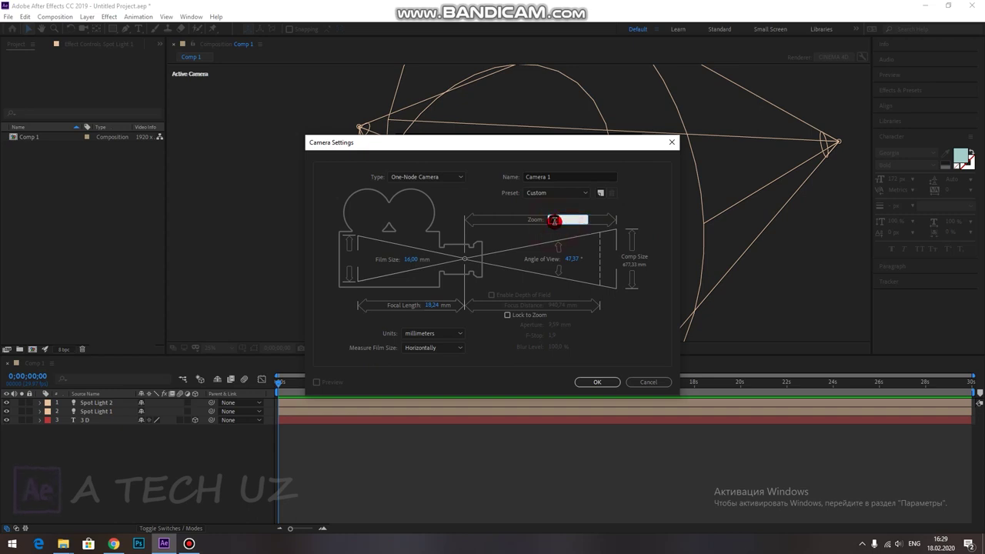
pyautogui.write('300')
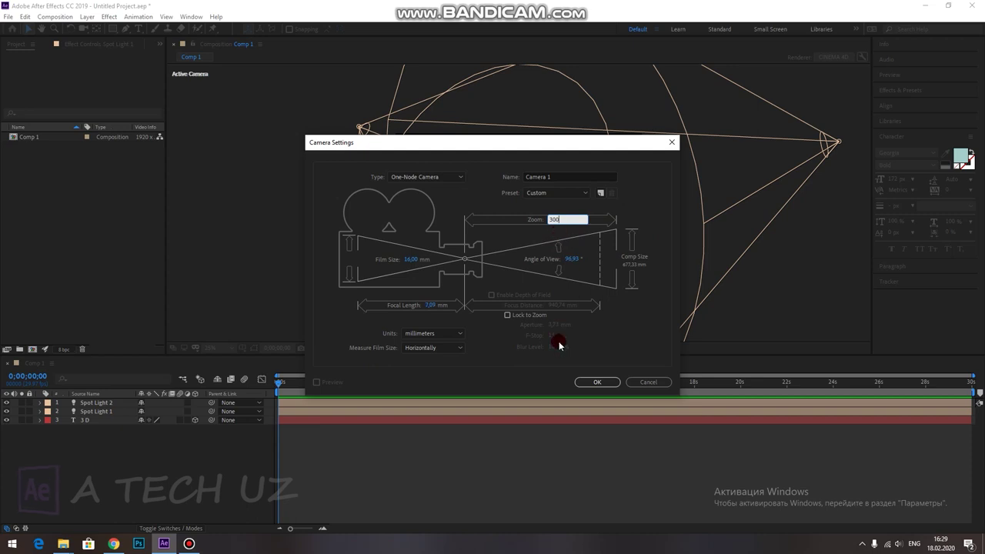
pyautogui.click(594, 381)
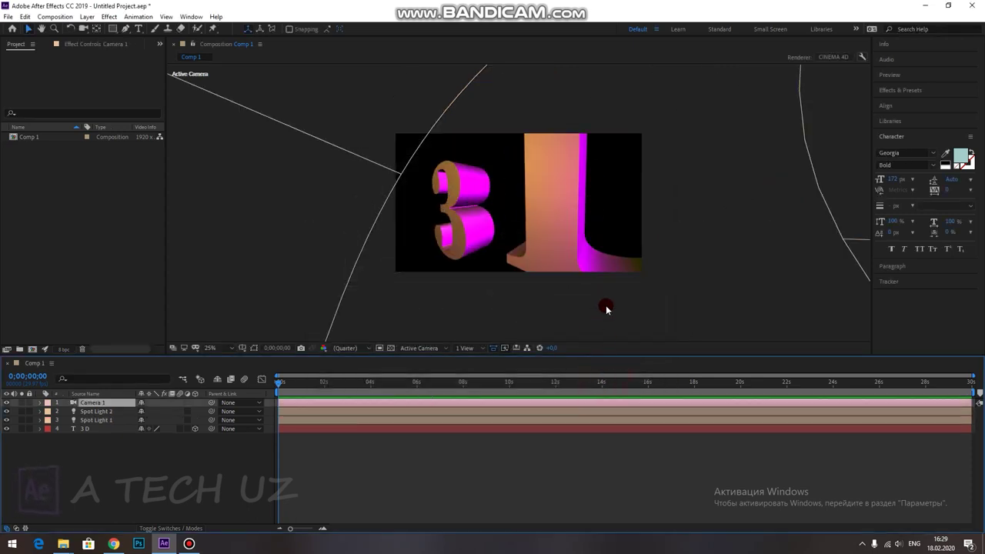
# Resize the 3 D text layer with its bounding-box handles so both characters fit inside the camera frame
pyautogui.scroll(-2, 581, 186)
pyautogui.scroll(2, 582, 186)
pyautogui.click(330, 382)
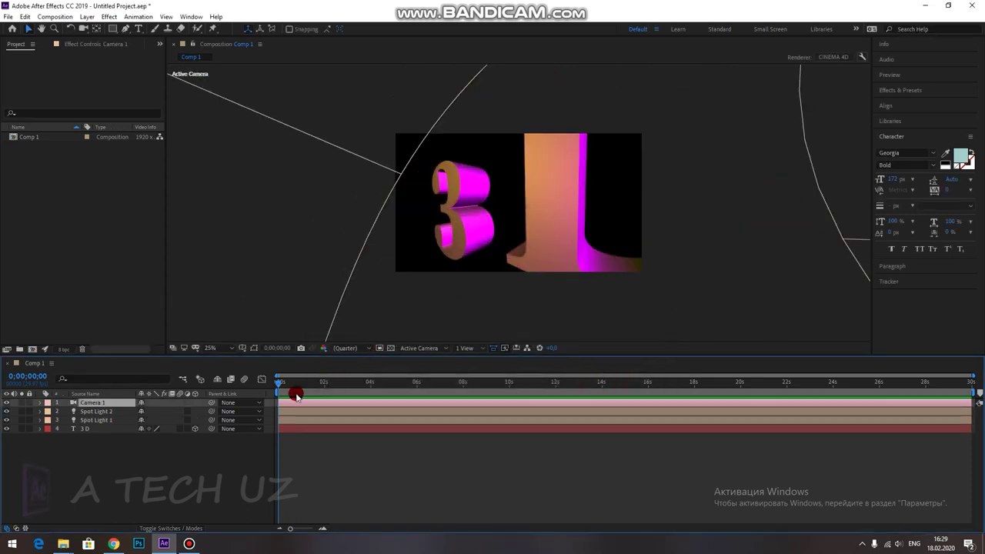
pyautogui.click(81, 429)
pyautogui.scroll(-2, 484, 228)
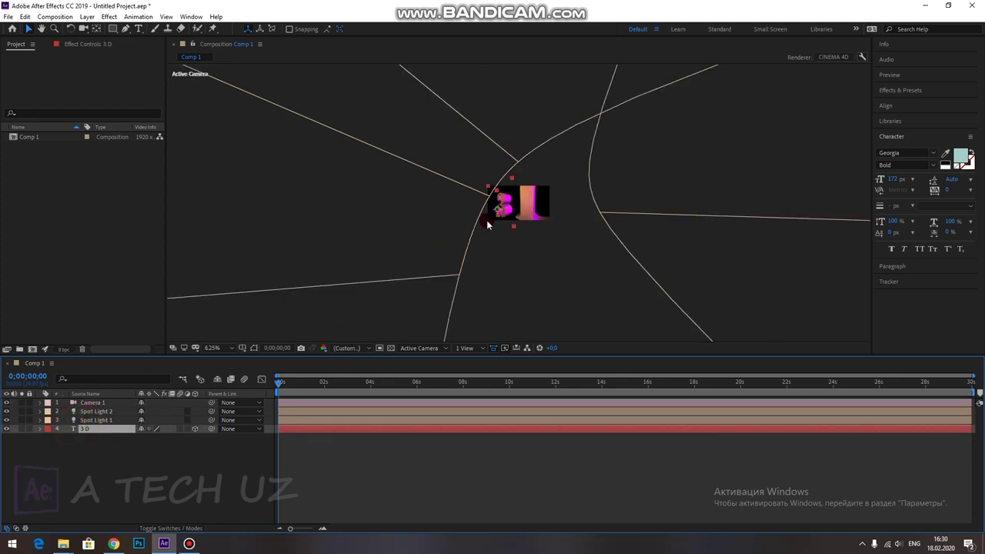
pyautogui.moveTo(513, 180); pyautogui.dragTo(513, 182)
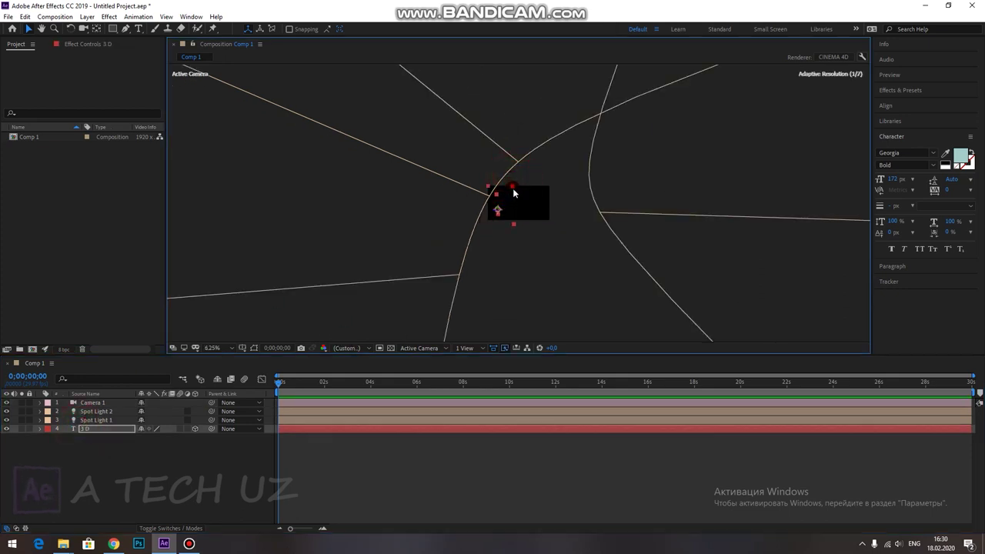
pyautogui.press(',')
pyautogui.press(',')
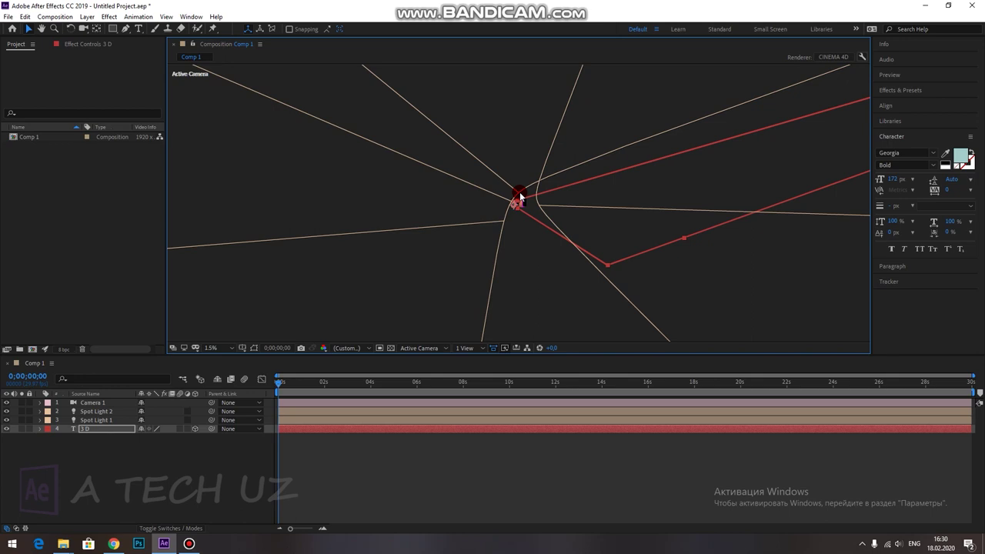
pyautogui.moveTo(685, 239); pyautogui.dragTo(600, 232)
pyautogui.moveTo(715, 142); pyautogui.dragTo(553, 185)
pyautogui.scroll(4, 522, 200)
pyautogui.scroll(-2, 535, 177)
pyautogui.moveTo(614, 98); pyautogui.dragTo(554, 84)
pyautogui.click(517, 190)
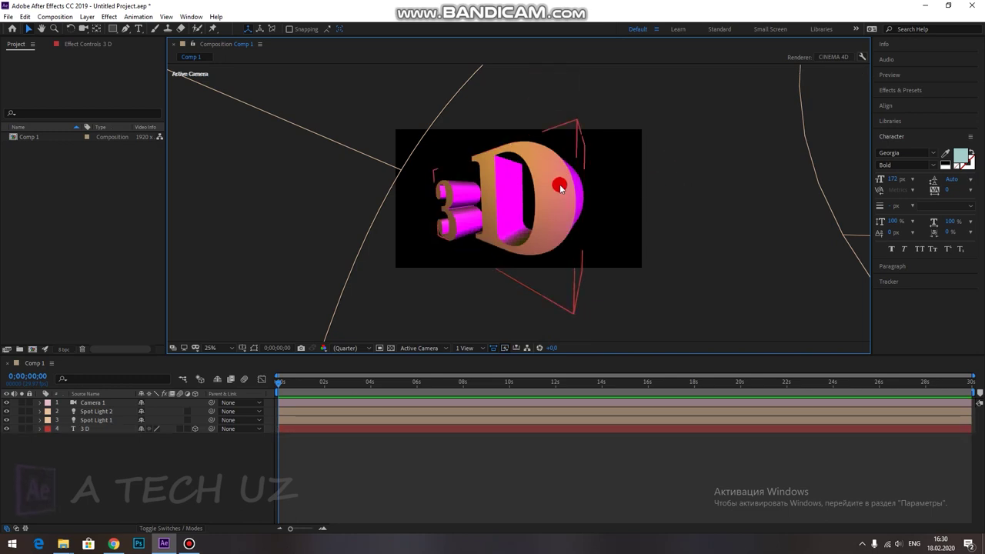
# Reopen Camera 1's settings and set its zoom to 1000 mm
pyautogui.click(70, 412)
pyautogui.doubleClick(95, 403)
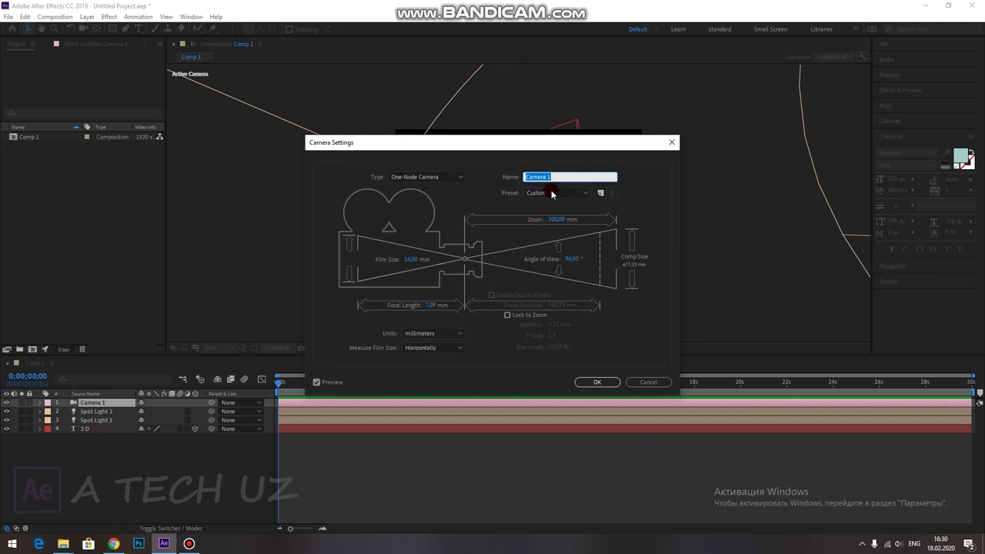
pyautogui.click(556, 219)
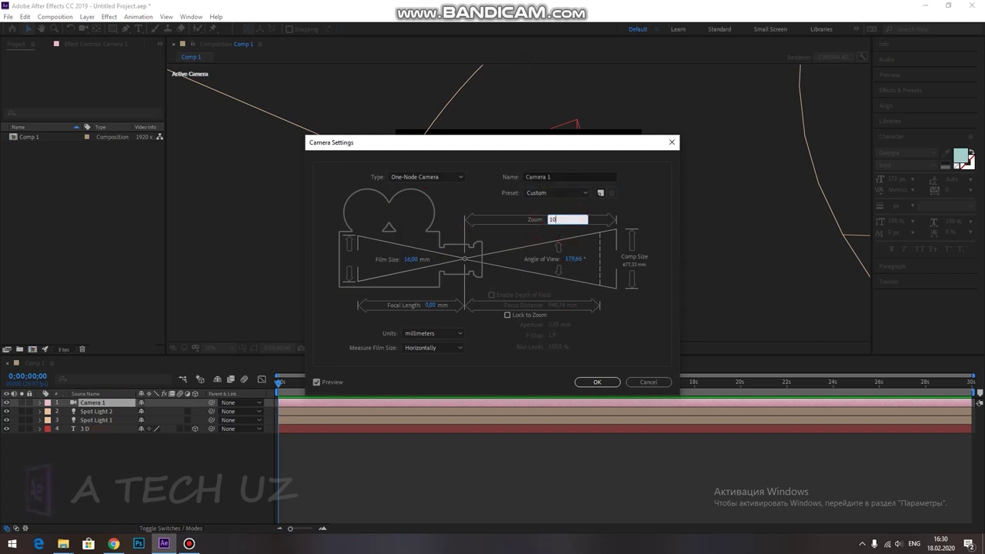
pyautogui.click(600, 382)
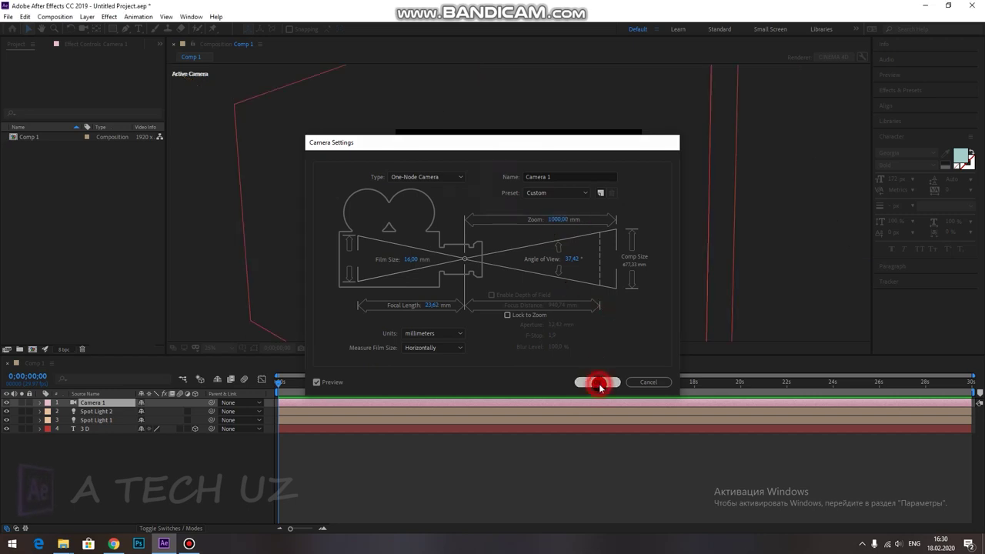
# Reposition the 3 D text layer so both characters sit within the middle of the camera frame
pyautogui.scroll(-3, 544, 266)
pyautogui.click(544, 173)
pyautogui.moveTo(541, 171); pyautogui.dragTo(596, 176)
pyautogui.scroll(3, 497, 210)
pyautogui.click(617, 121)
# Rotate the 3 D text layer slightly in 3D with the Rotation tool so its face turns toward the camera
pyautogui.click(103, 67)
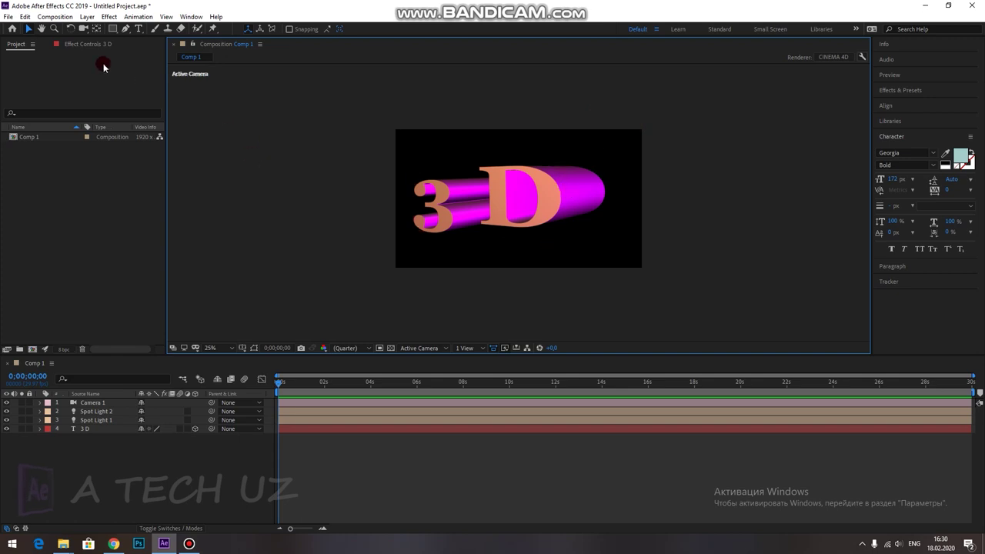
pyautogui.click(70, 29)
pyautogui.moveTo(560, 173)
pyautogui.mouseDown()
pyautogui.moveTo(536, 176)
pyautogui.moveTo(551, 172)
pyautogui.mouseUp()
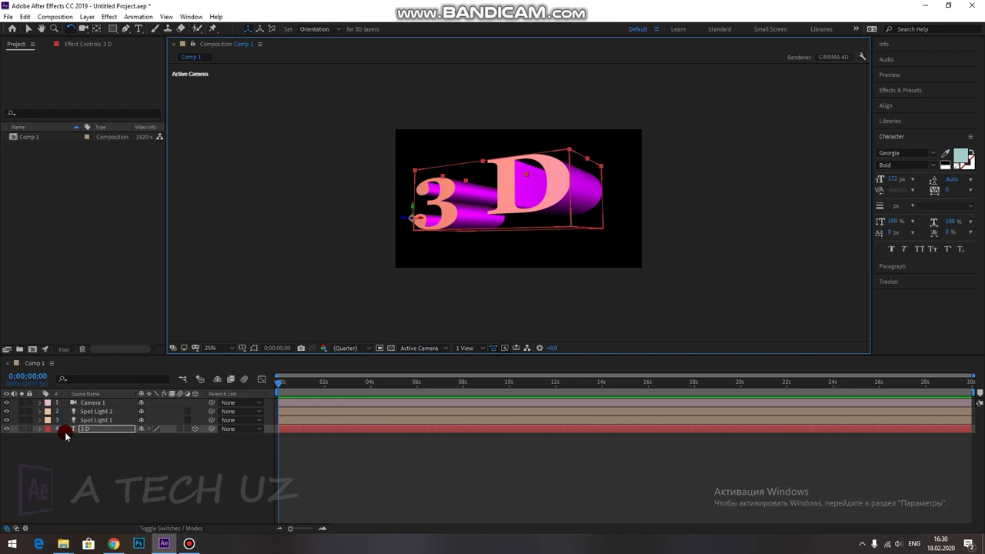
# Scale down the depth of the 3 D text layer so its extrusion becomes much shallower behind the letters
pyautogui.click(40, 429)
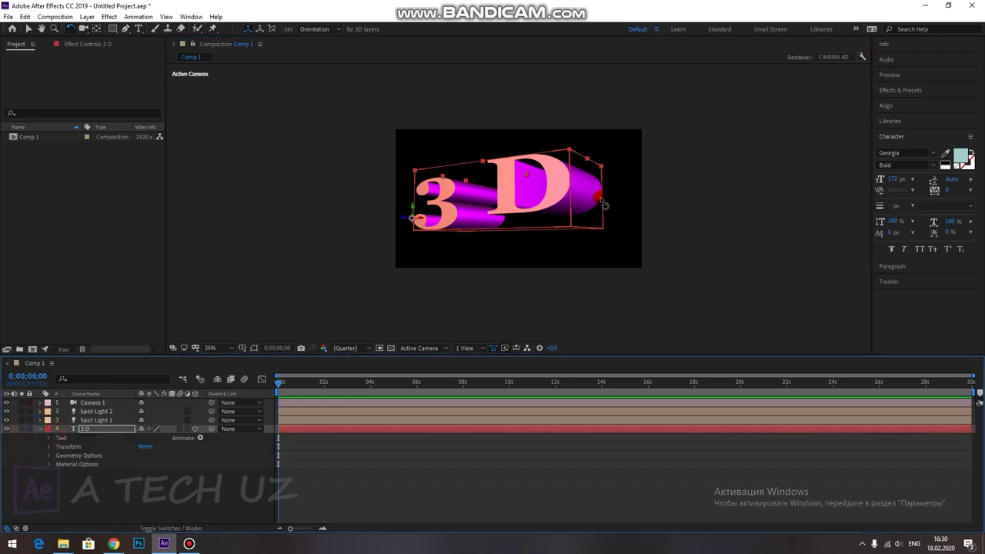
pyautogui.click(251, 188)
pyautogui.click(29, 31)
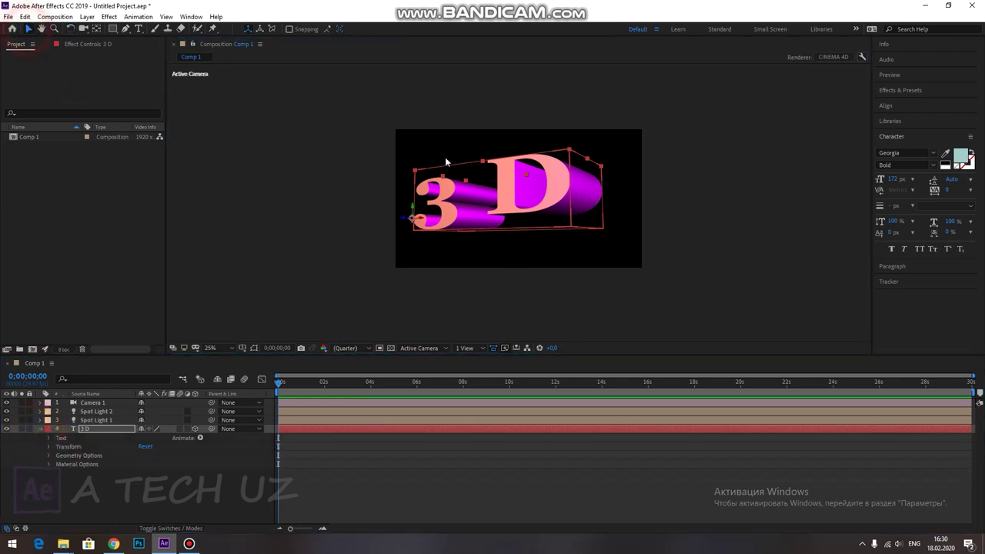
pyautogui.moveTo(605, 194); pyautogui.dragTo(582, 197)
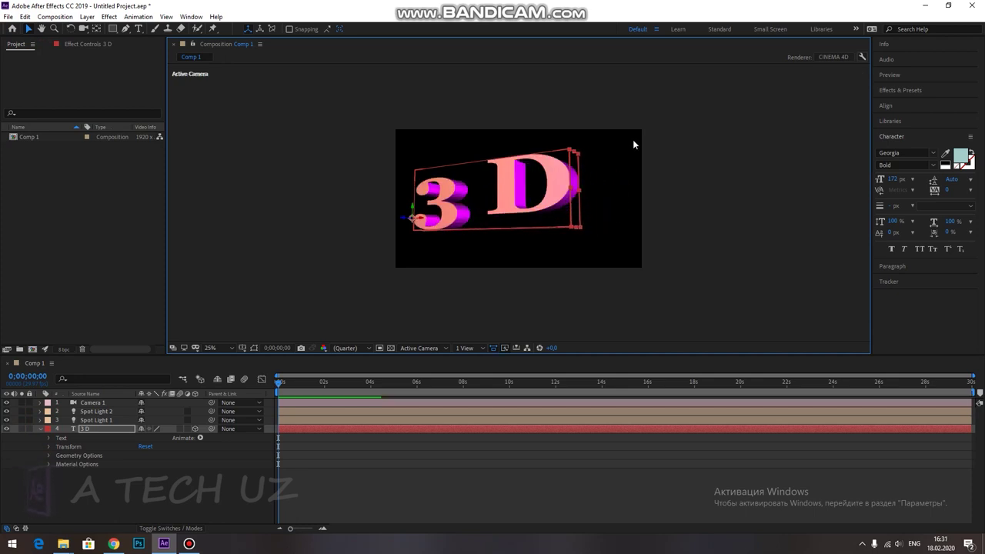
# Move the 3 D text layer slightly right and down to center it in the composition, and deselect it
pyautogui.click(635, 140)
pyautogui.moveTo(562, 164); pyautogui.dragTo(573, 132)
pyautogui.click(686, 174)
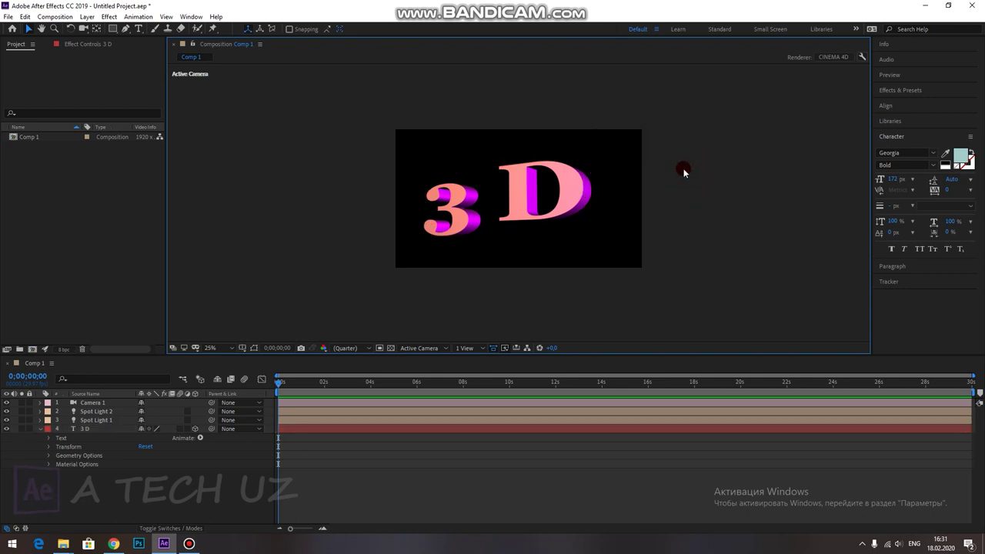
pyautogui.moveTo(580, 191); pyautogui.dragTo(590, 193)
pyautogui.click(549, 93)
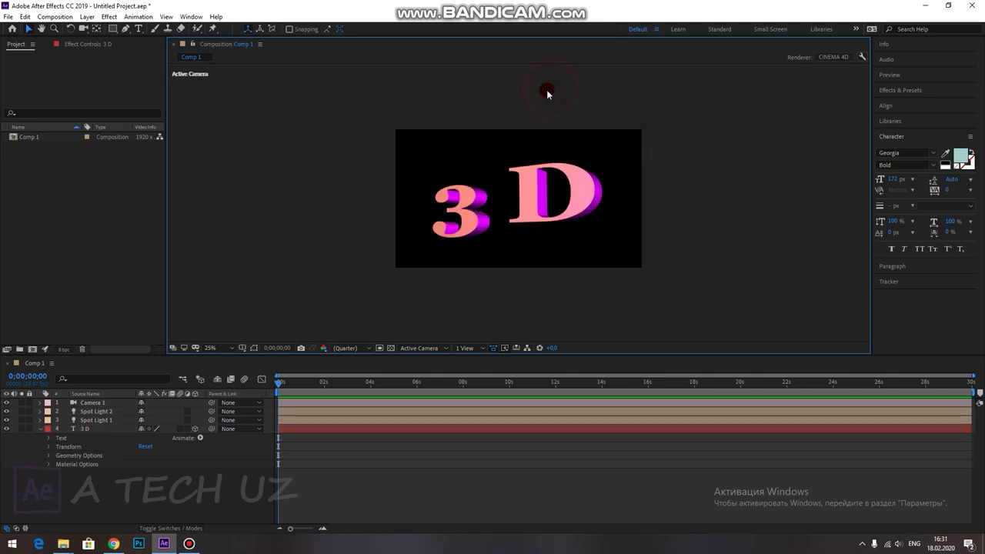